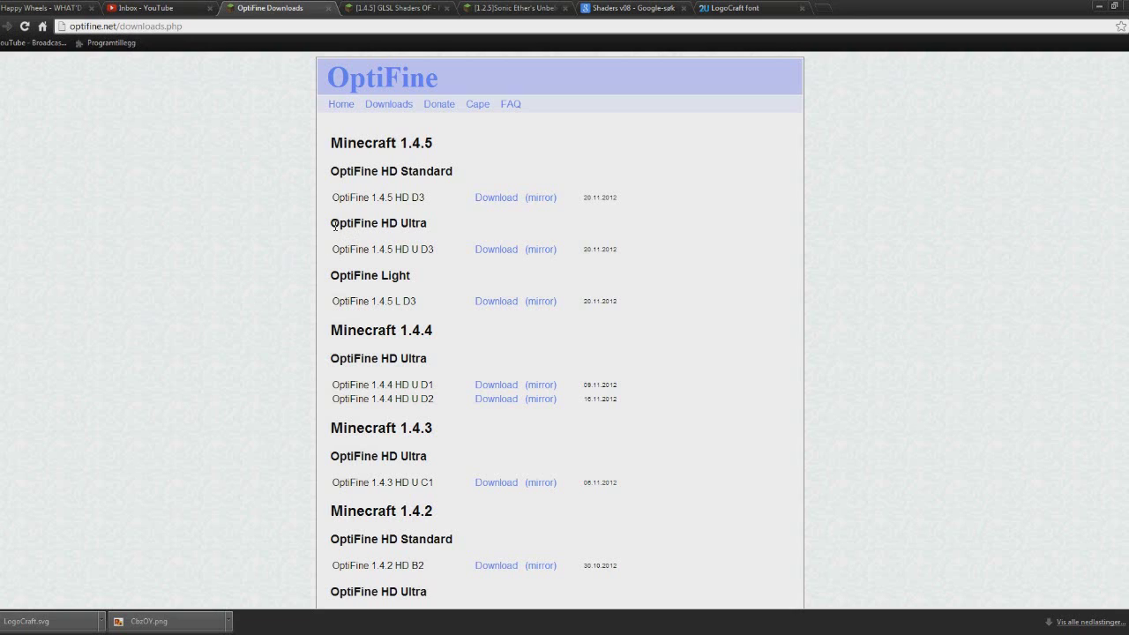
Find the OptiFine 1.4.5 HD Ultra download and view the [1.4.5] GLSL Shaders OF forum topic.
{"action": "left_click_drag", "start_coordinate": [330, 225], "coordinate": [430, 221]}
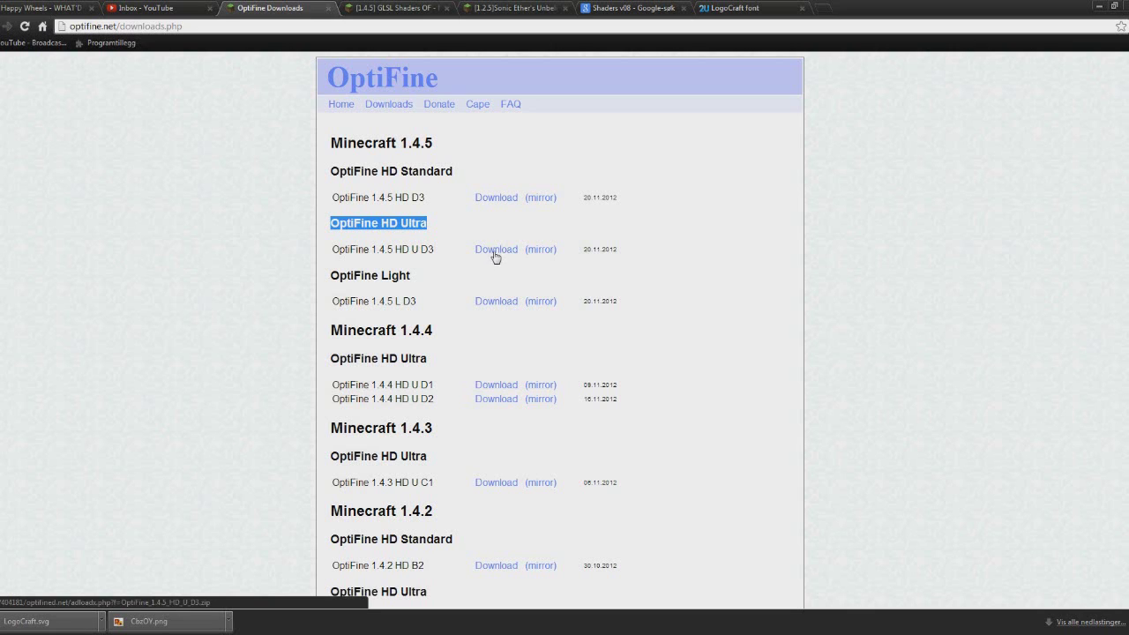
{"action": "left_click", "coordinate": [383, 7]}
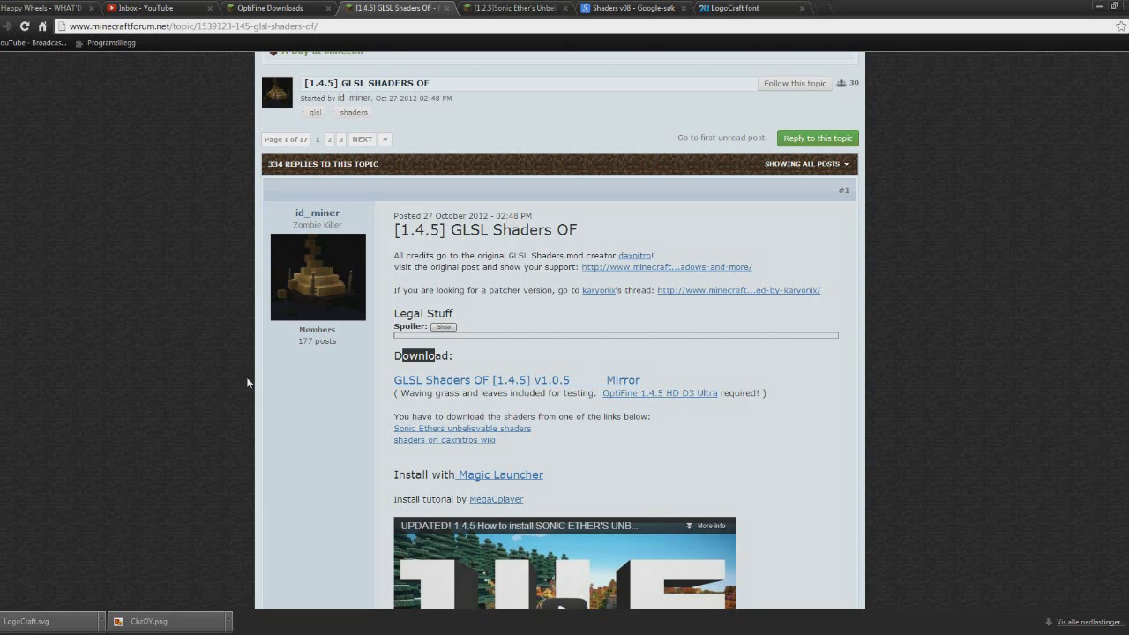
{"action": "left_click", "coordinate": [319, 402]}
Examine the CORE and v08 shader downloads in the Sonic Ether's Unbelievable Shaders forum thread.
{"action": "left_click", "coordinate": [498, 8]}
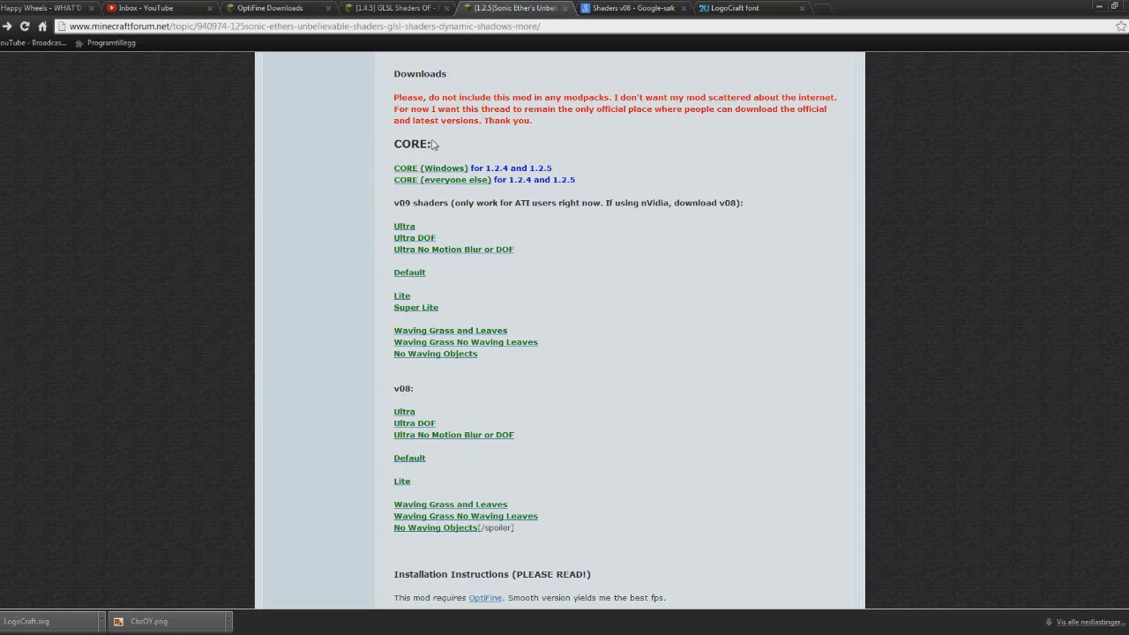
{"action": "left_click_drag", "start_coordinate": [433, 144], "coordinate": [388, 145]}
{"action": "left_click", "coordinate": [353, 273]}
{"action": "left_click_drag", "start_coordinate": [404, 388], "coordinate": [384, 391]}
{"action": "left_click", "coordinate": [350, 391]}
{"action": "left_click_drag", "start_coordinate": [415, 389], "coordinate": [392, 390]}
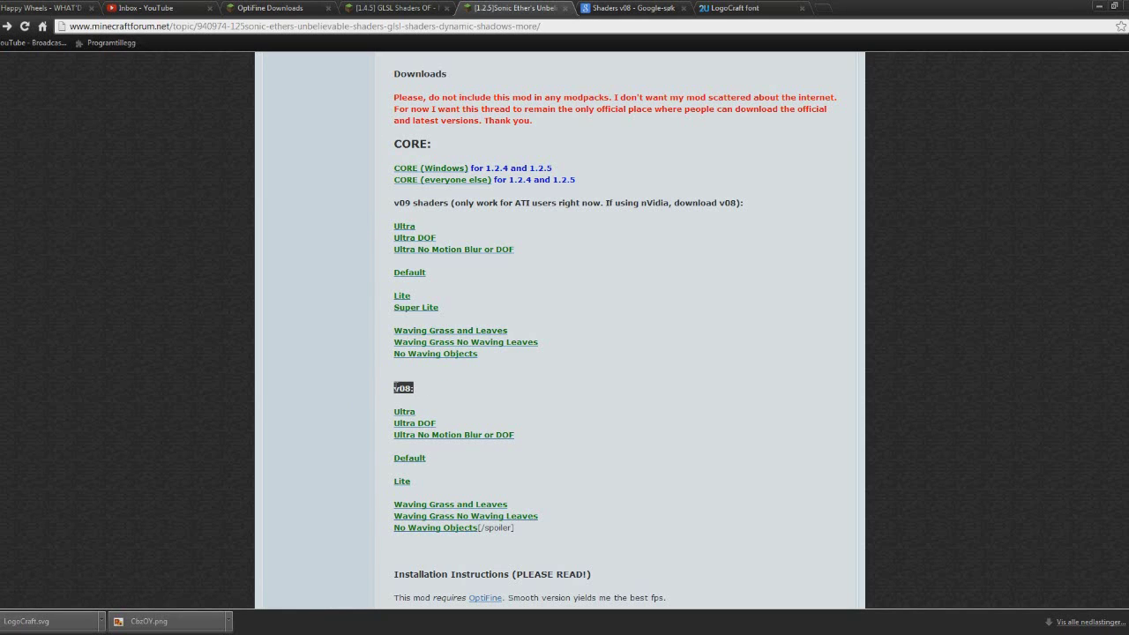
{"action": "left_click", "coordinate": [377, 424]}
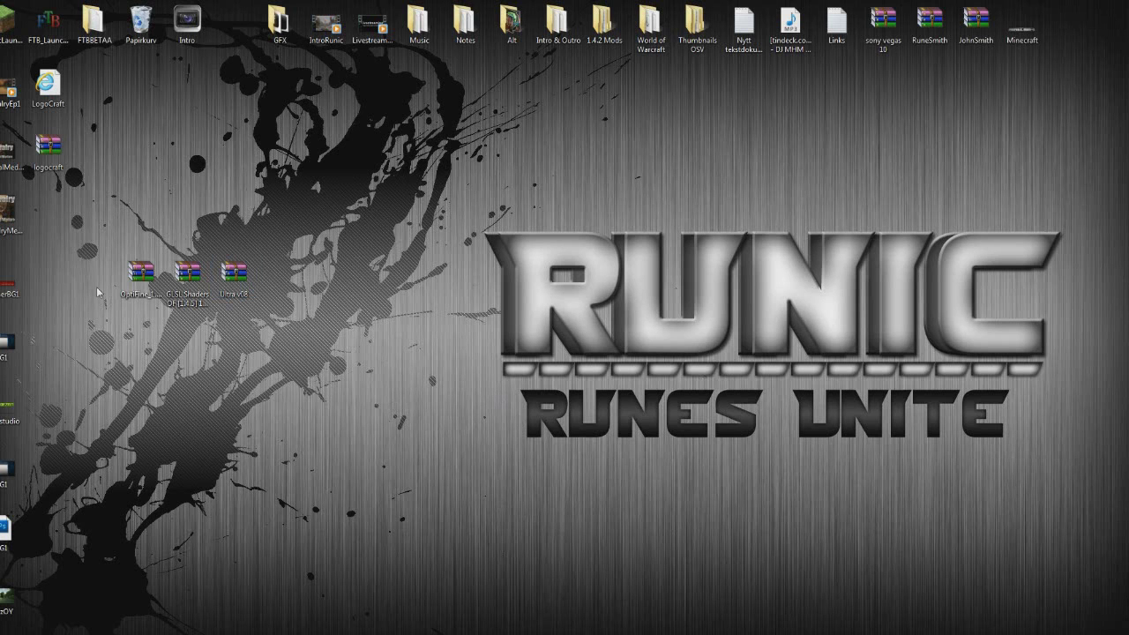
Locate the downloaded OptiFine, GLSL Shaders OF and Ultra v08 archives on the desktop.
{"action": "left_click", "coordinate": [140, 288]}
{"action": "left_click_drag", "start_coordinate": [255, 254], "coordinate": [181, 304]}
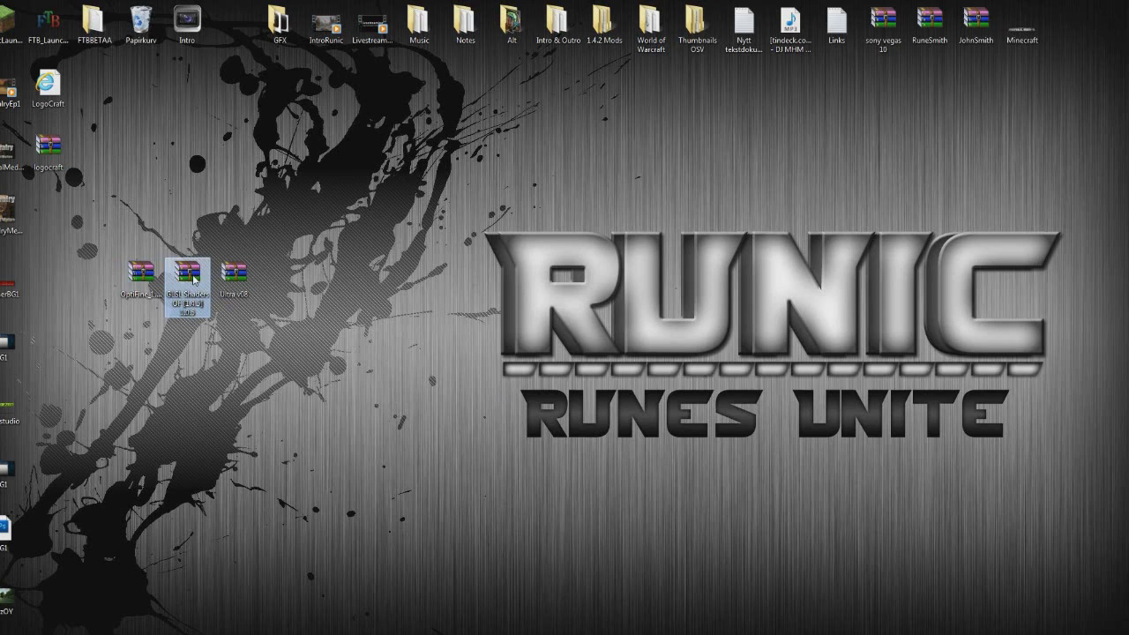
{"action": "left_click", "coordinate": [240, 276]}
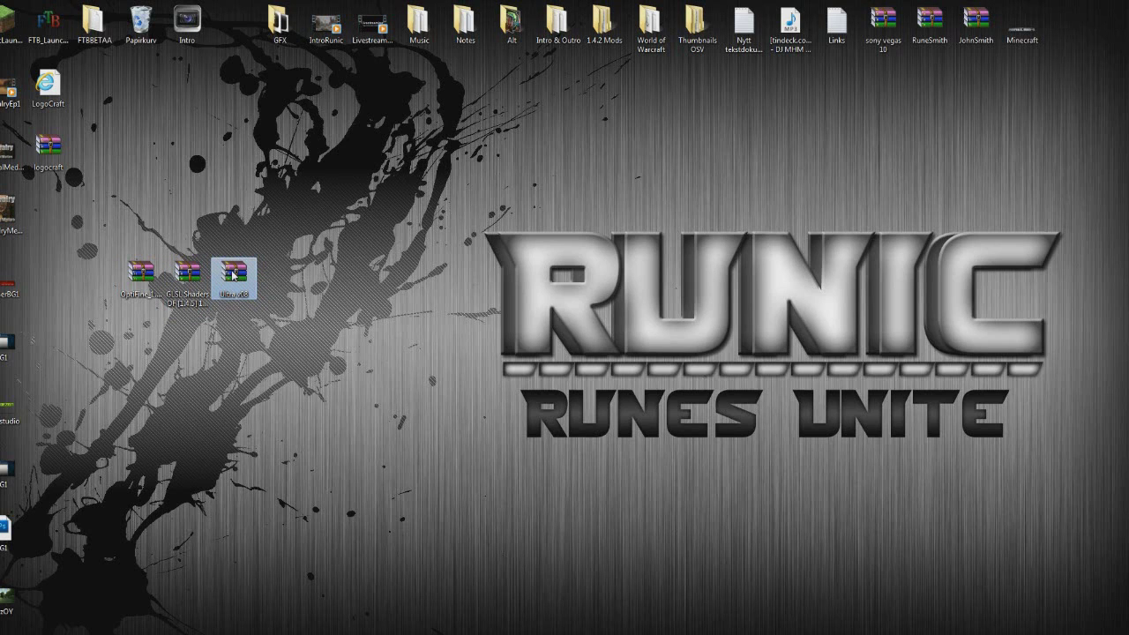
{"action": "left_click", "coordinate": [389, 268]}
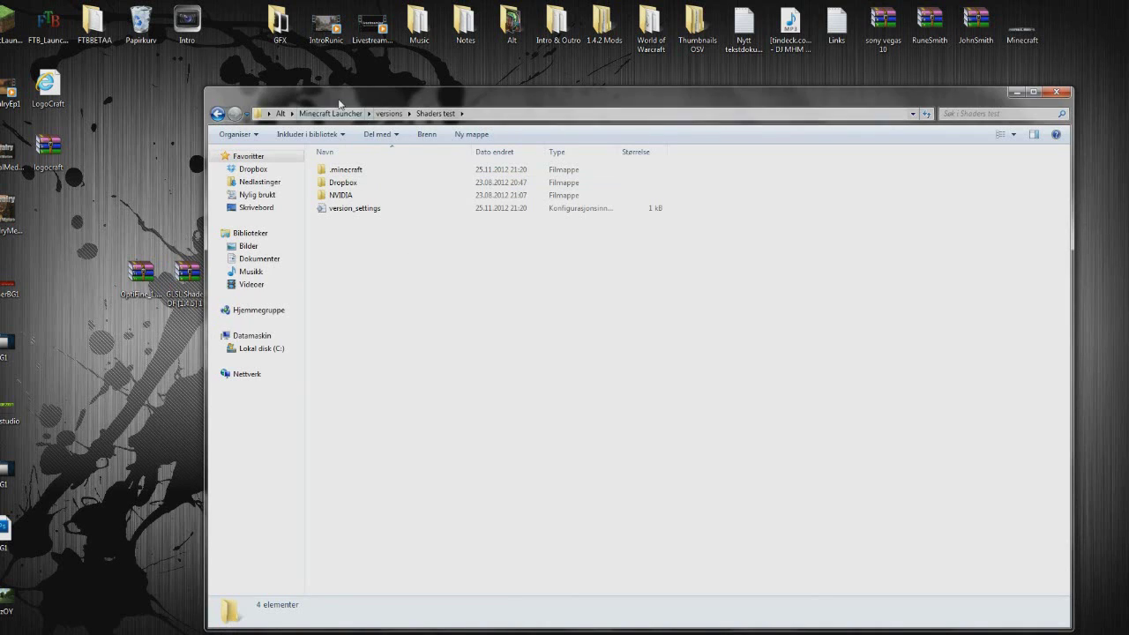
Locate the .minecraft folder inside the %appdata% Roaming directory and close that window.
{"action": "key", "text": "super"}
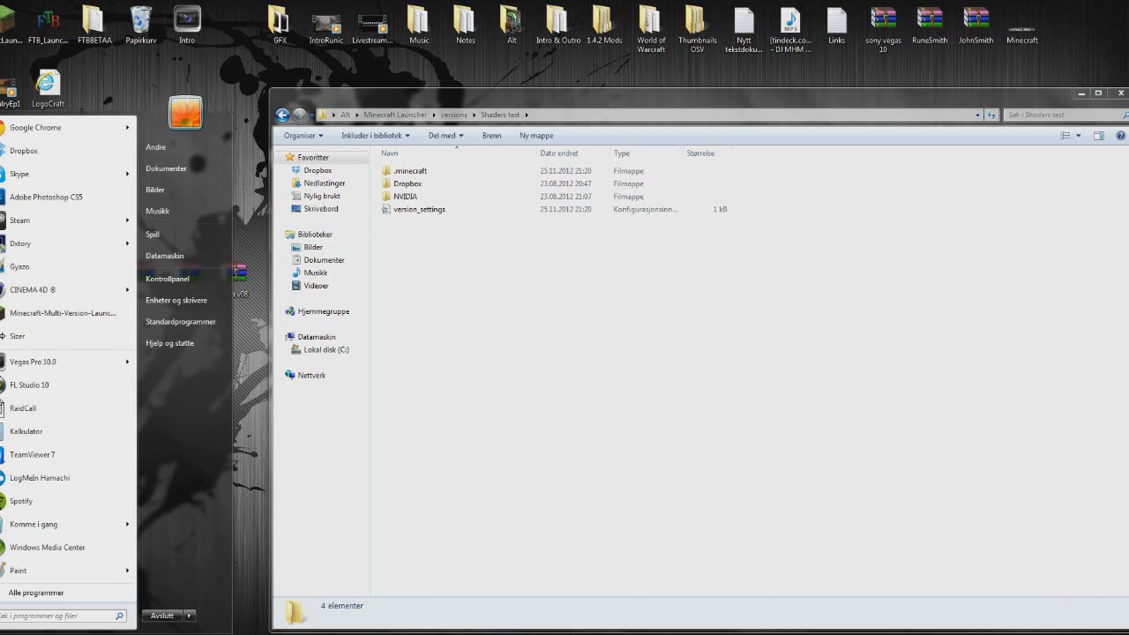
{"action": "type", "text": "%appdata%"}
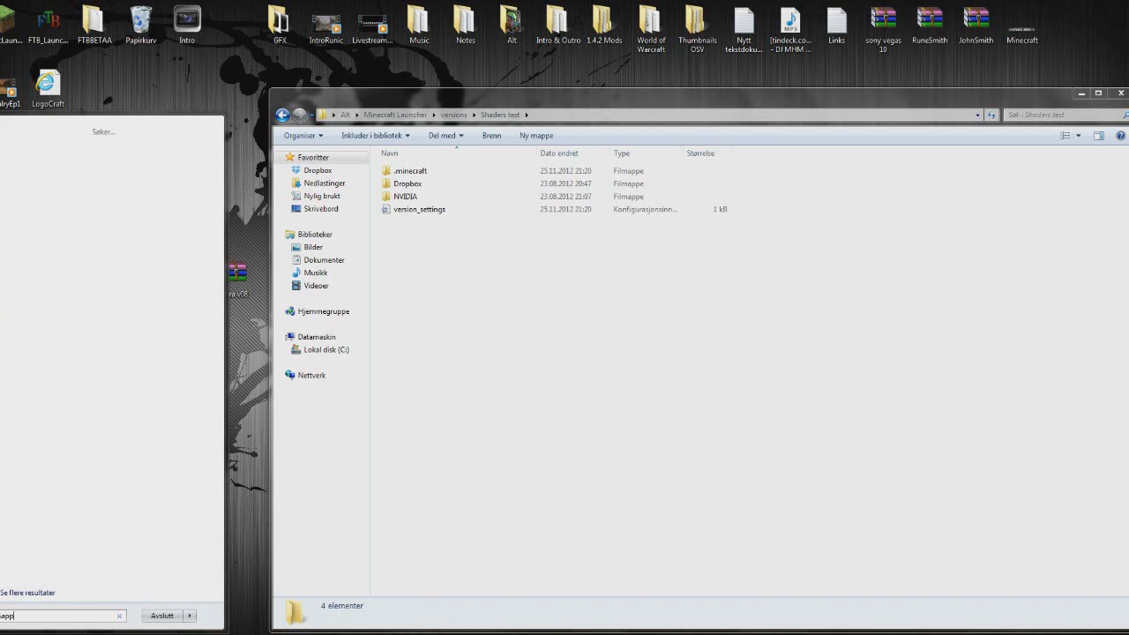
{"action": "type", "text": "%"}
{"action": "key", "text": "Return"}
{"action": "left_click", "coordinate": [112, 86]}
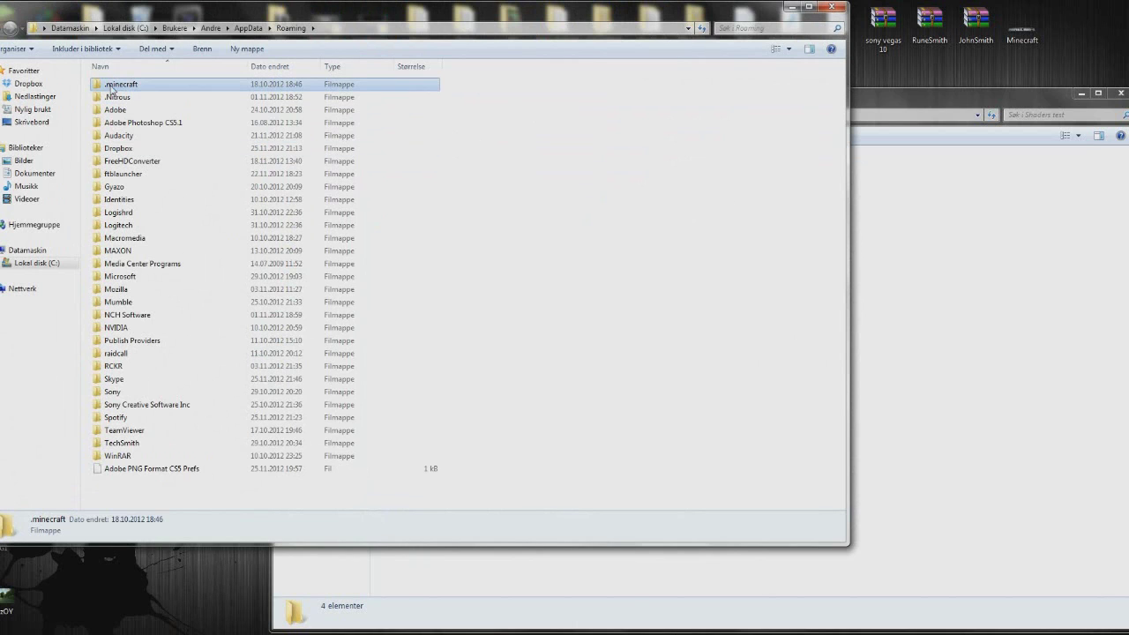
{"action": "left_click", "coordinate": [831, 7]}
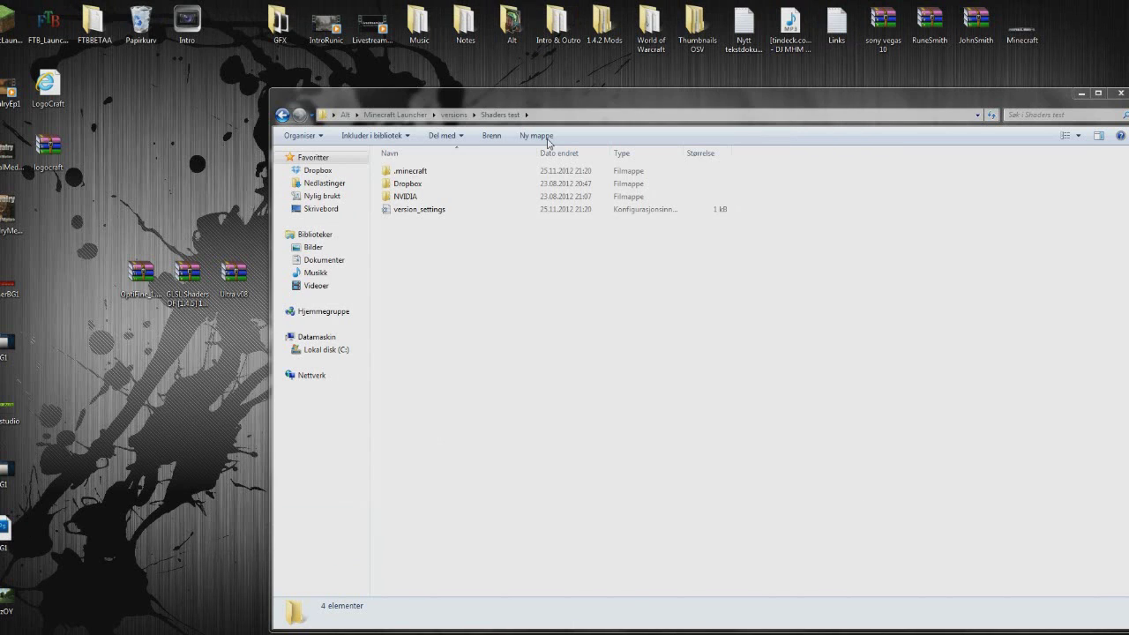
Make a backup copy of minecraft.jar in the .minecraft bin folder of the Shaders test version.
{"action": "double_click", "coordinate": [429, 173]}
{"action": "double_click", "coordinate": [419, 173]}
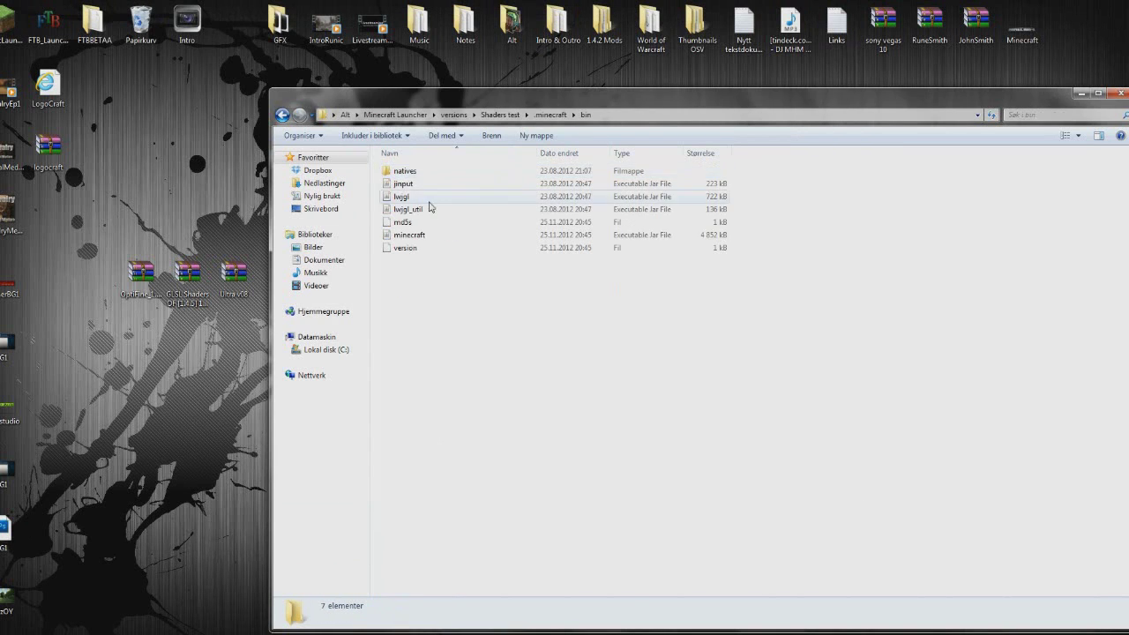
{"action": "left_click", "coordinate": [433, 235]}
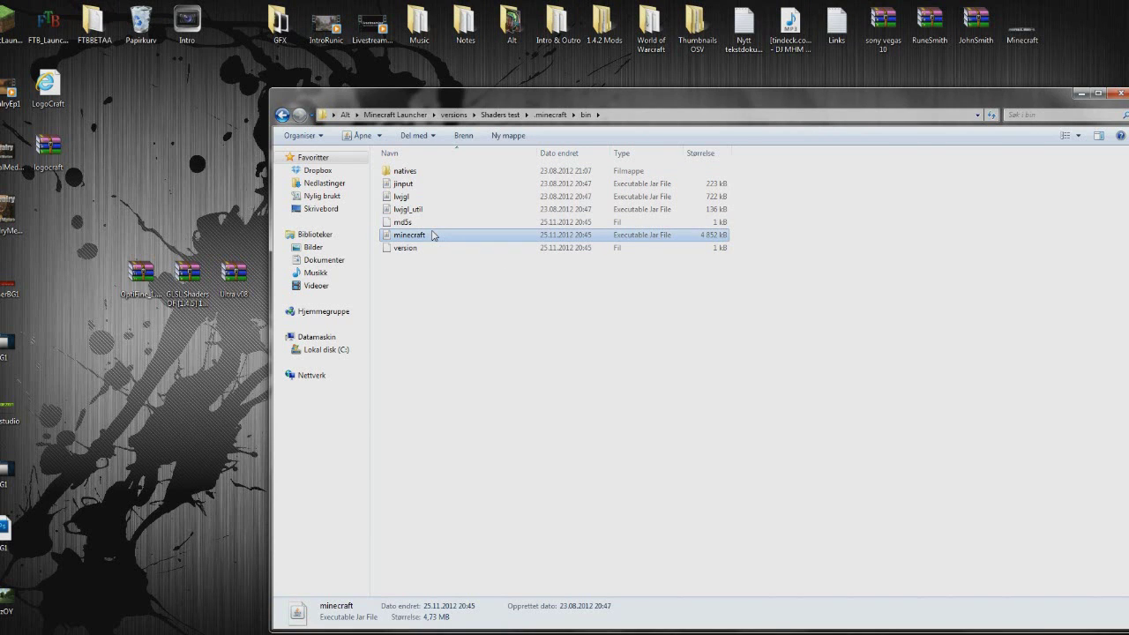
{"action": "key", "text": "ctrl+c"}
{"action": "left_click", "coordinate": [477, 328]}
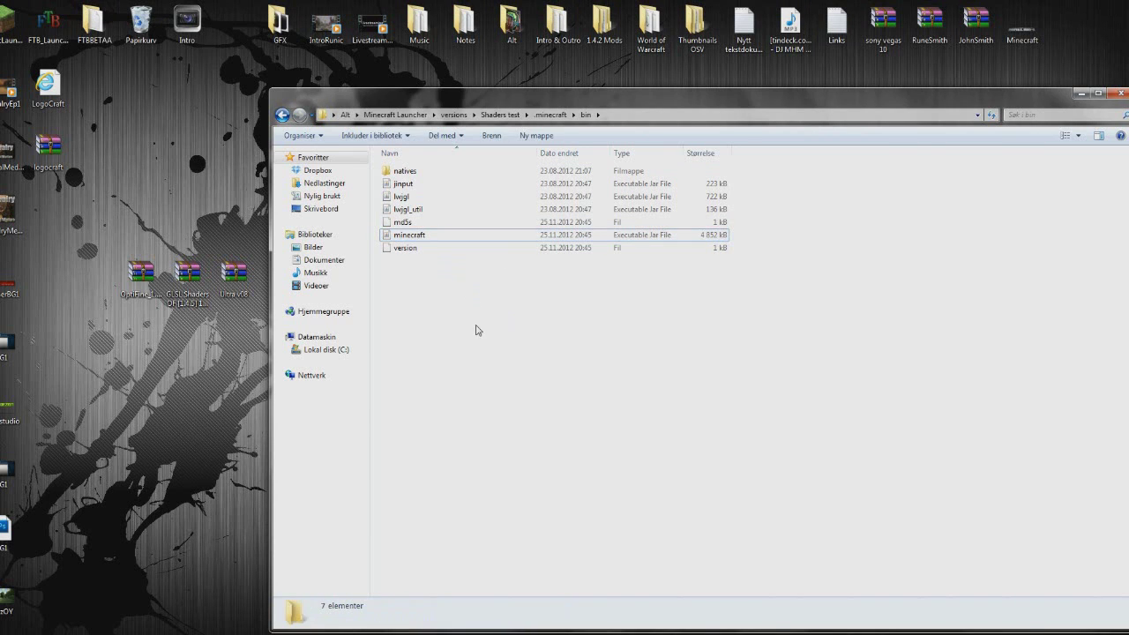
{"action": "key", "text": "ctrl+v"}
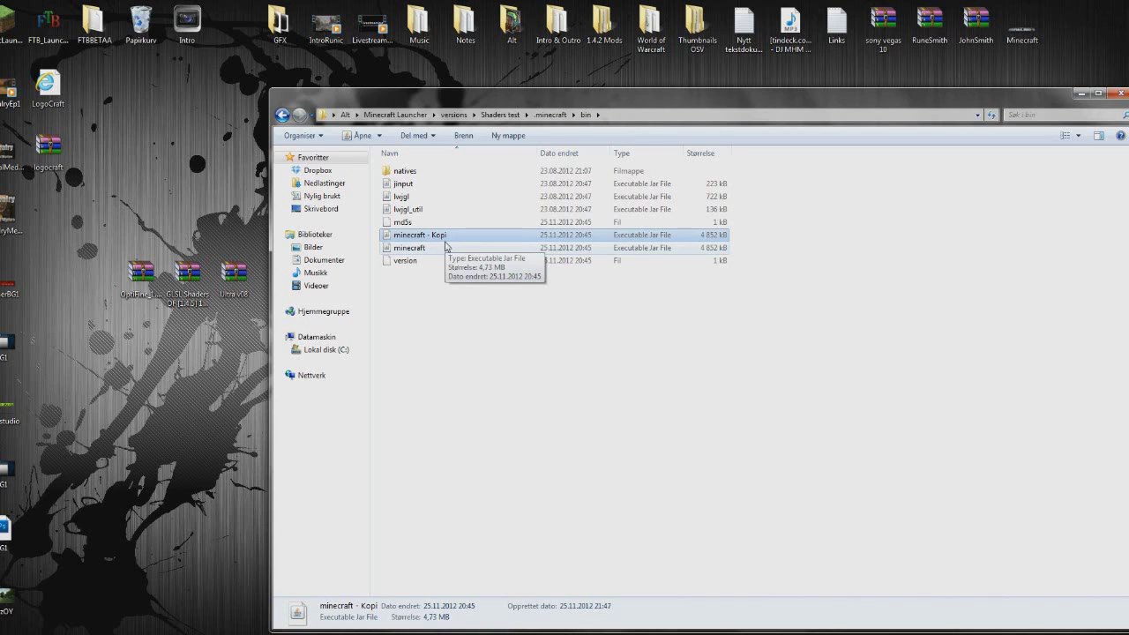
Open the original minecraft.jar with WinRAR and place its window clear of the desktop mod archives.
{"action": "left_click", "coordinate": [419, 251]}
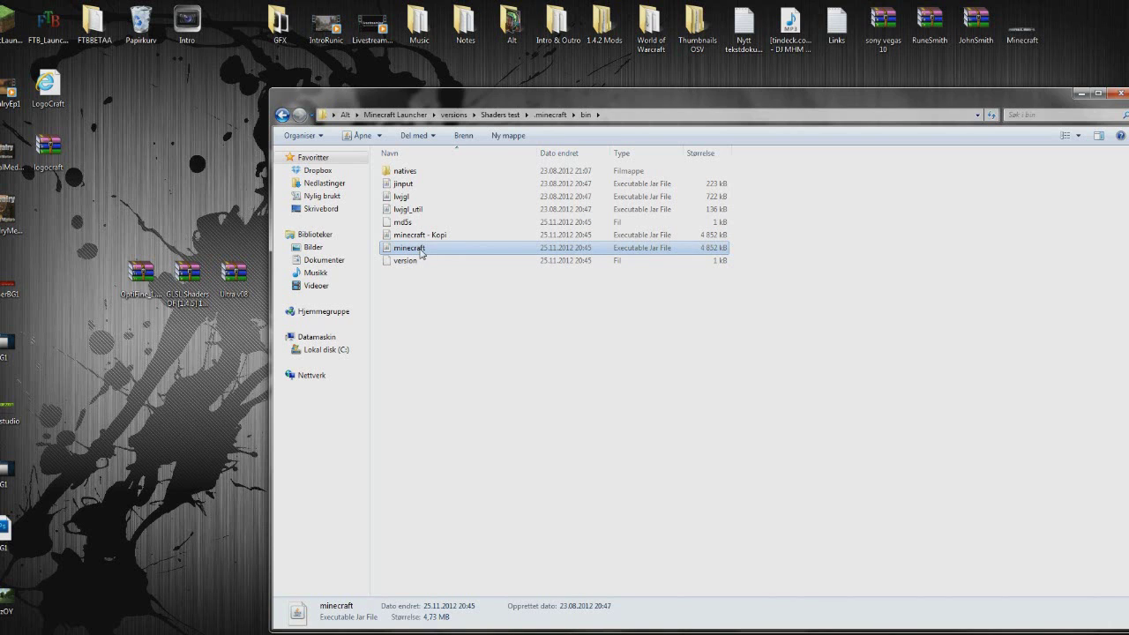
{"action": "right_click", "coordinate": [421, 253]}
{"action": "mouse_move", "coordinate": [520, 283]}
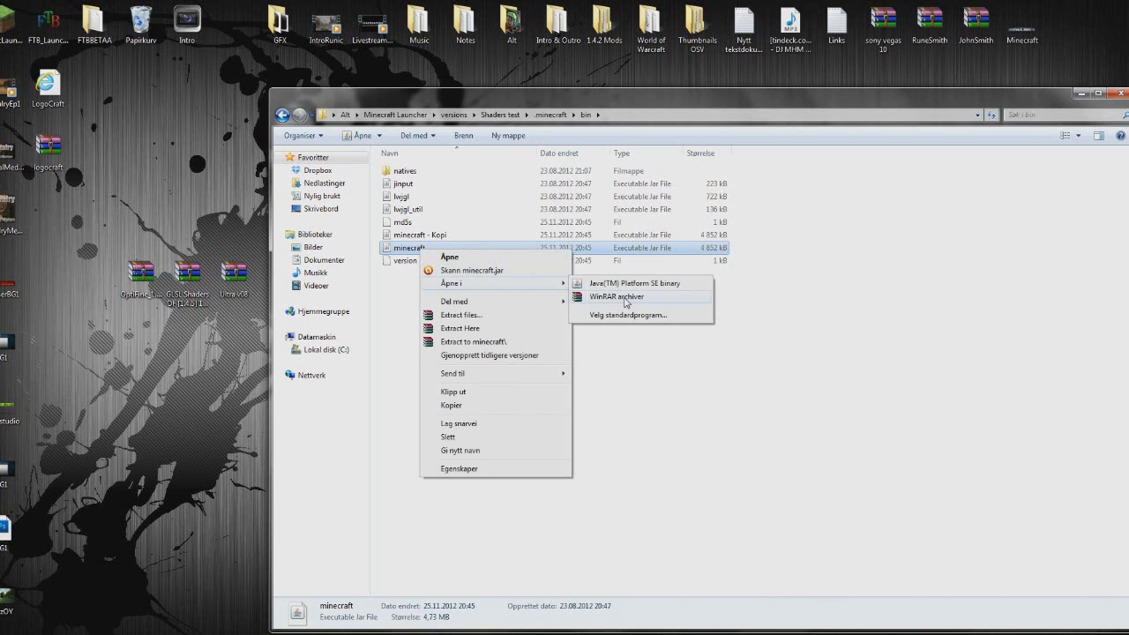
{"action": "left_click", "coordinate": [626, 298]}
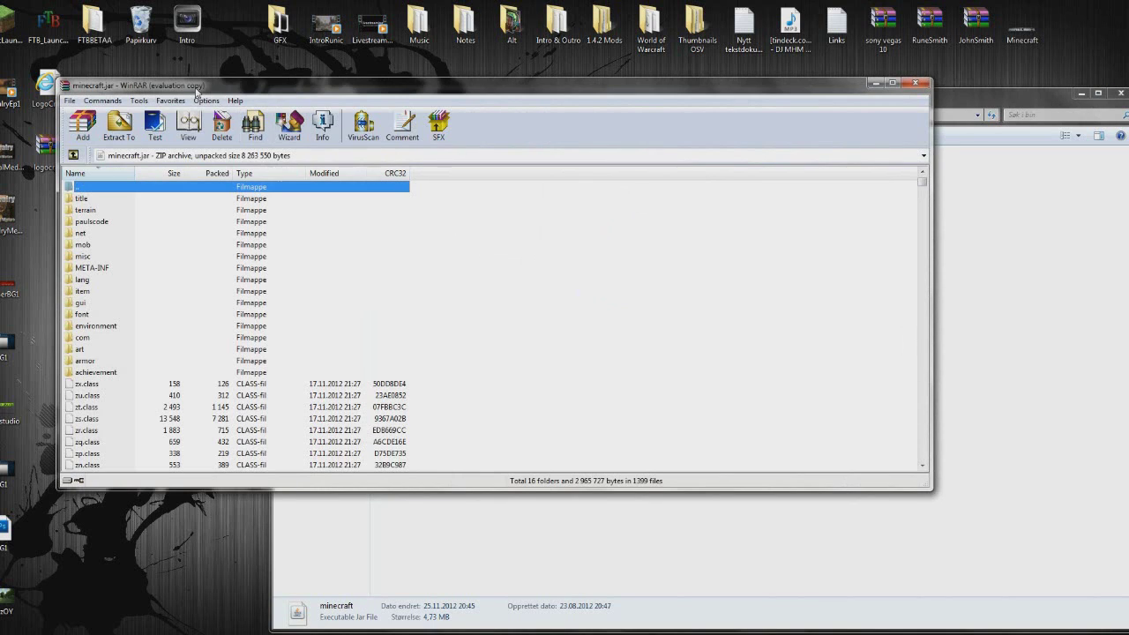
{"action": "key", "text": "Escape"}
{"action": "left_click_drag", "start_coordinate": [199, 85], "coordinate": [429, 146]}
Delete the META-INF folder from minecraft.jar.
{"action": "left_click", "coordinate": [322, 331]}
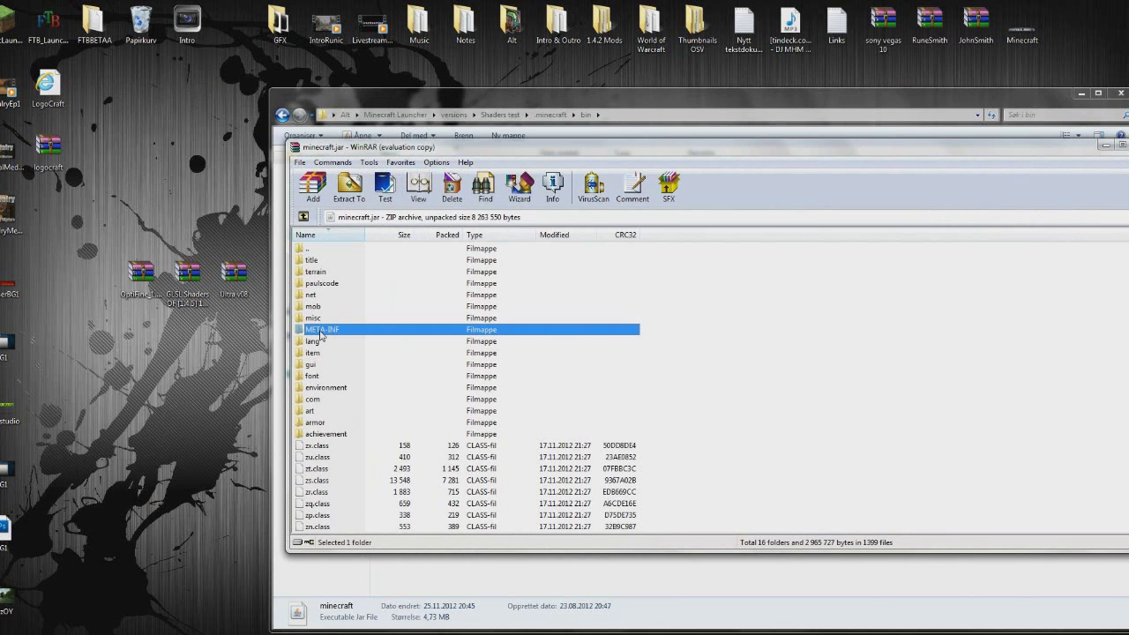
{"action": "key", "text": "Delete"}
{"action": "key", "text": "Return"}
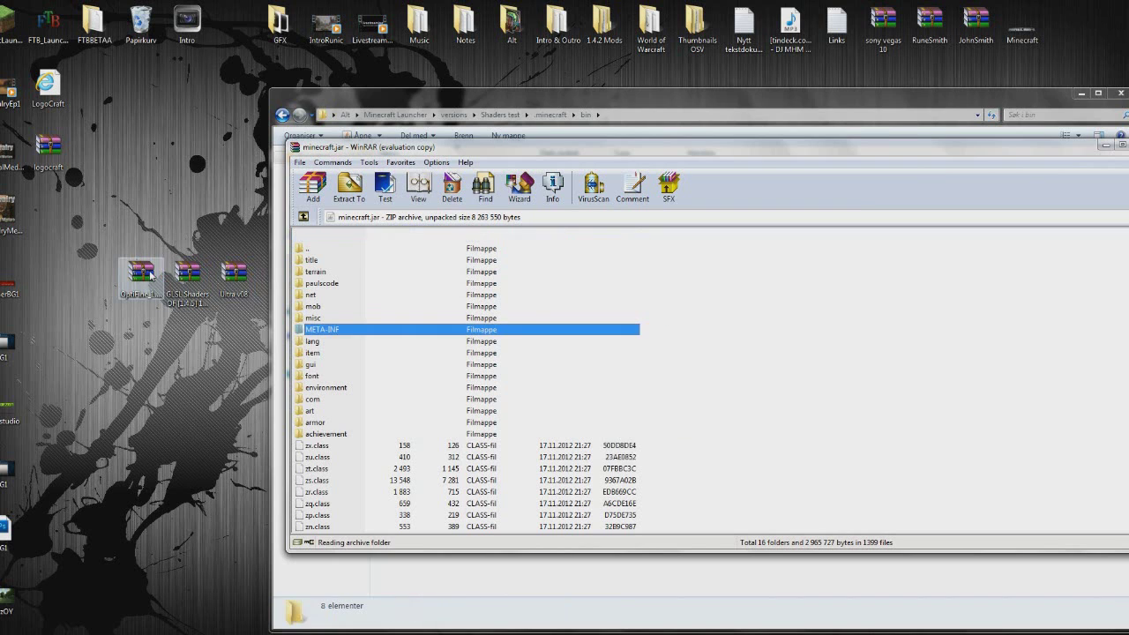
Add all files from the OptiFine_1.4.5_HD_U_D3 archive to the root of minecraft.jar and close the OptiFine archive.
{"action": "double_click", "coordinate": [141, 273]}
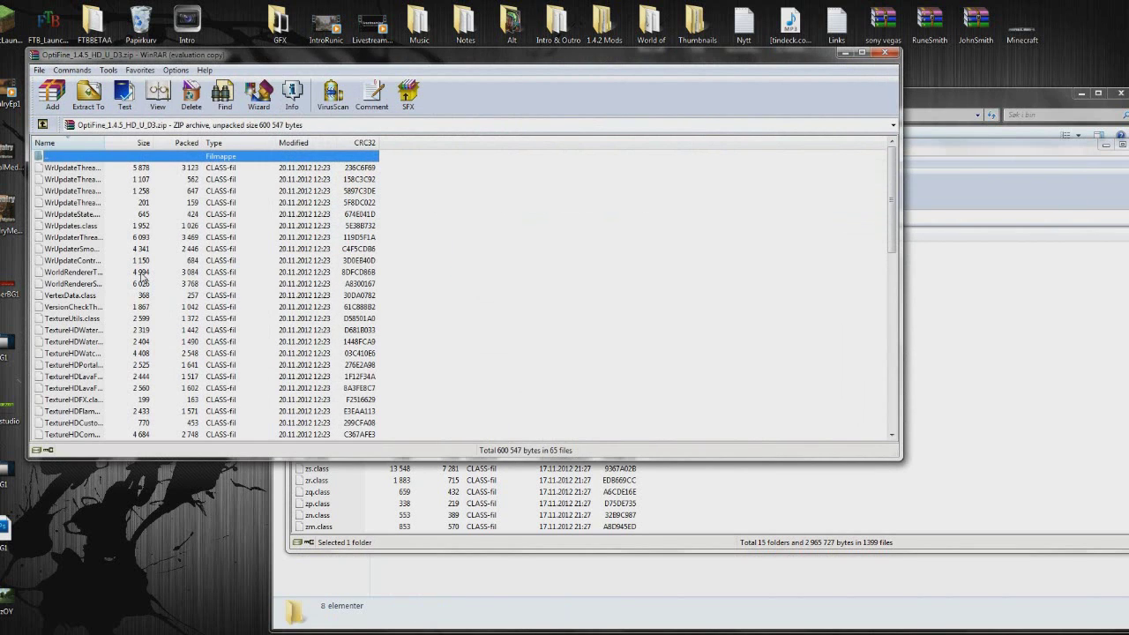
{"action": "left_click", "coordinate": [530, 270]}
{"action": "key", "text": "ctrl+a"}
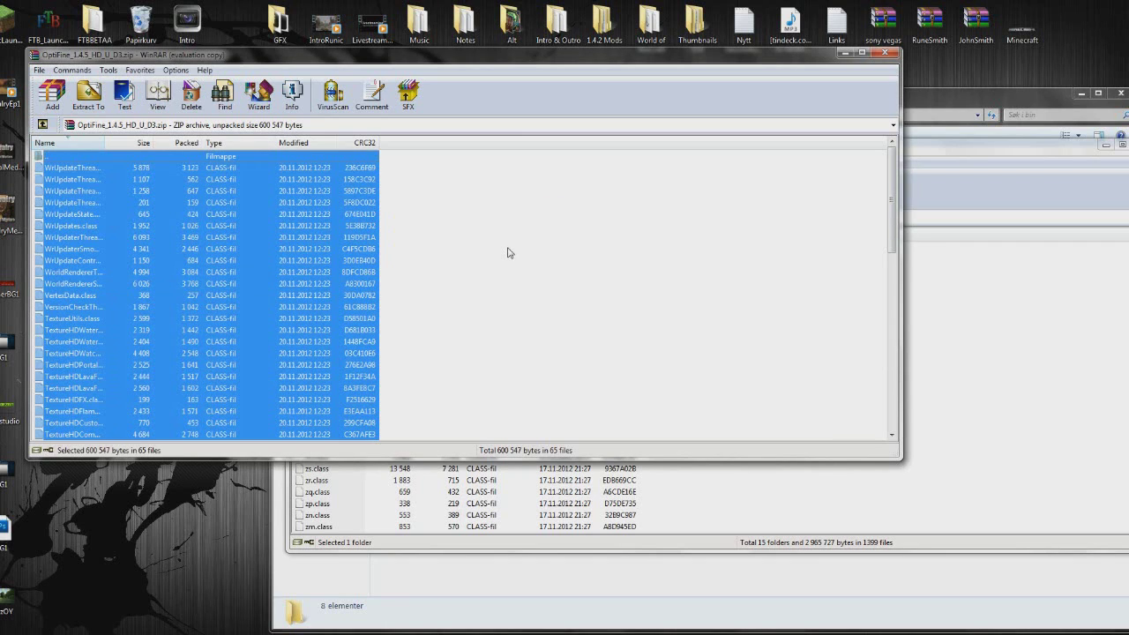
{"action": "left_click", "coordinate": [931, 156]}
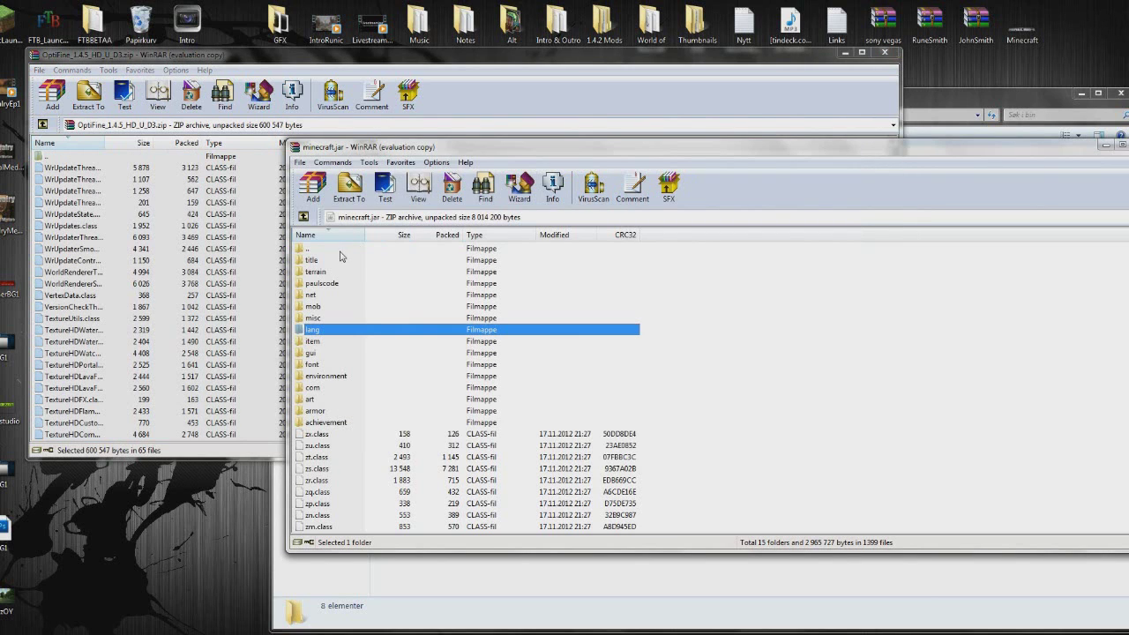
{"action": "left_click_drag", "start_coordinate": [339, 256], "coordinate": [385, 277]}
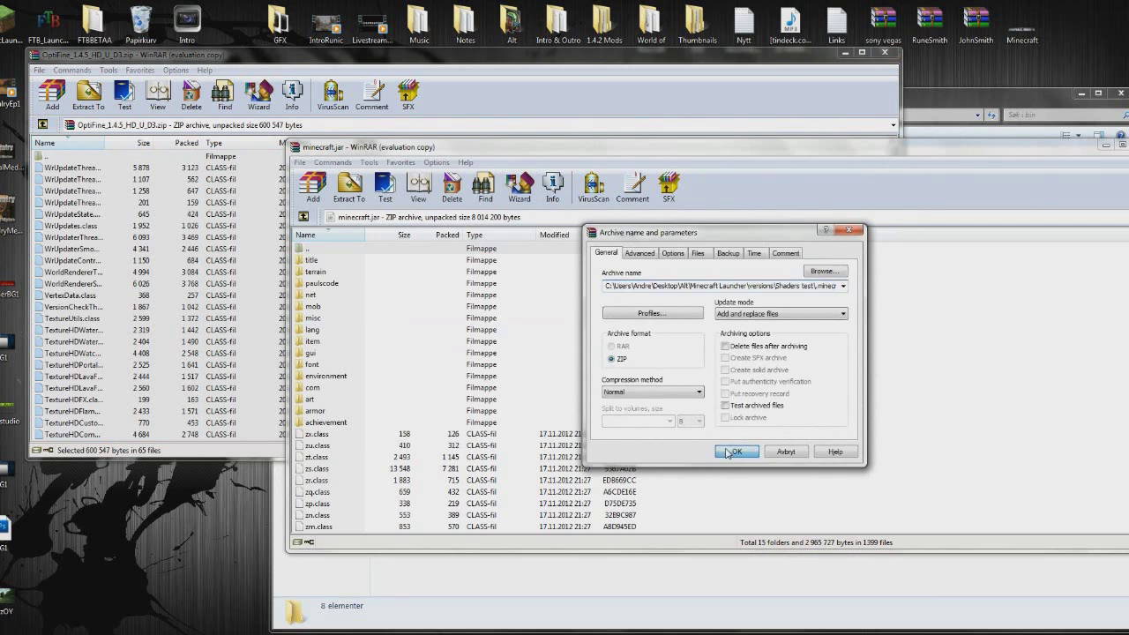
{"action": "left_click", "coordinate": [737, 452]}
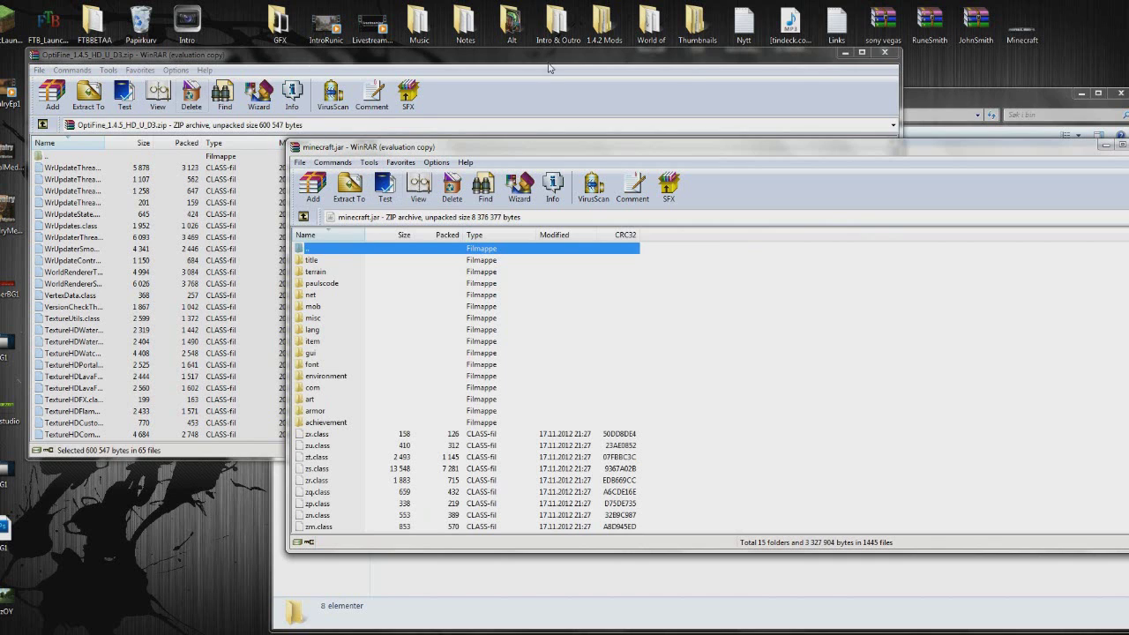
{"action": "left_click", "coordinate": [884, 53]}
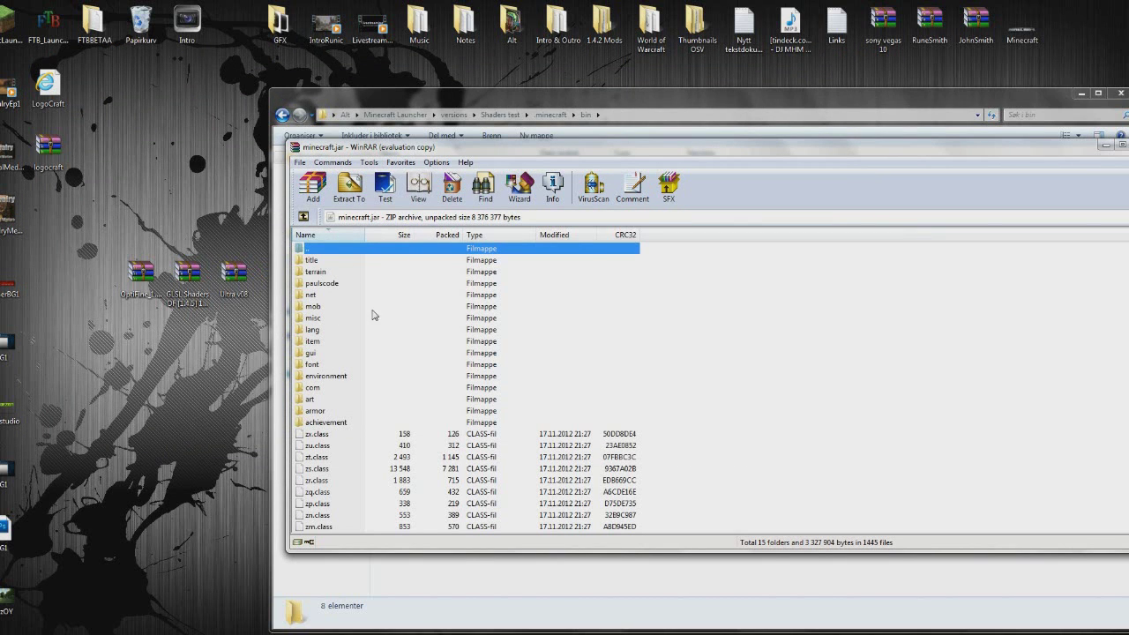
Add everything from the GLSL Shaders OF [1.4.5] 1.0.5 archive to the root of minecraft.jar and close the GLSL archive.
{"action": "double_click", "coordinate": [187, 277]}
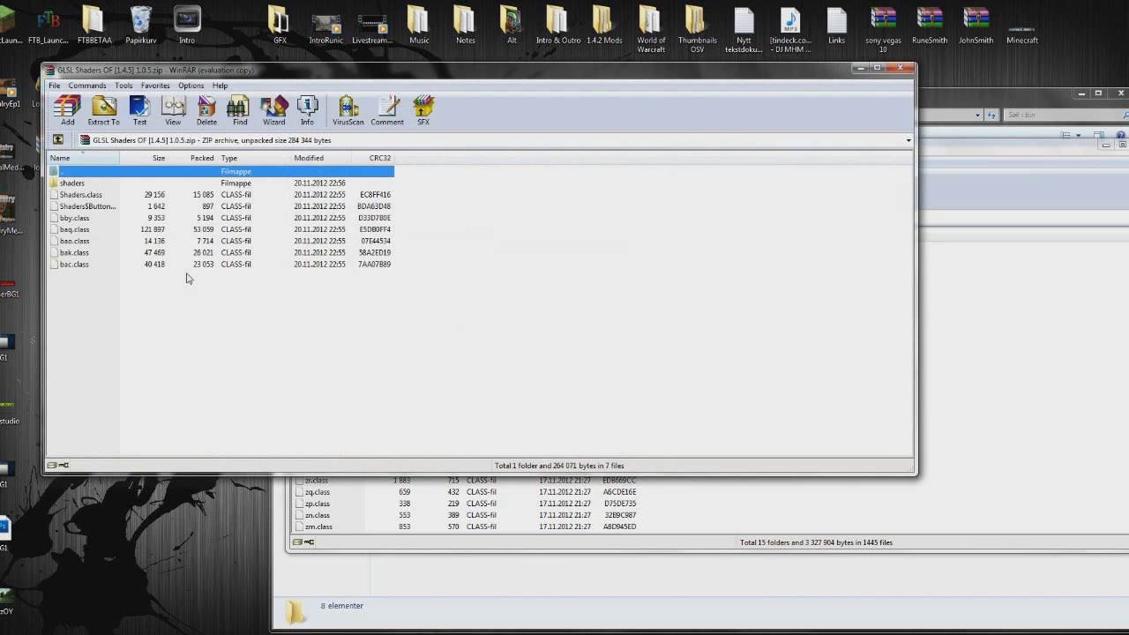
{"action": "key", "text": "ctrl+a"}
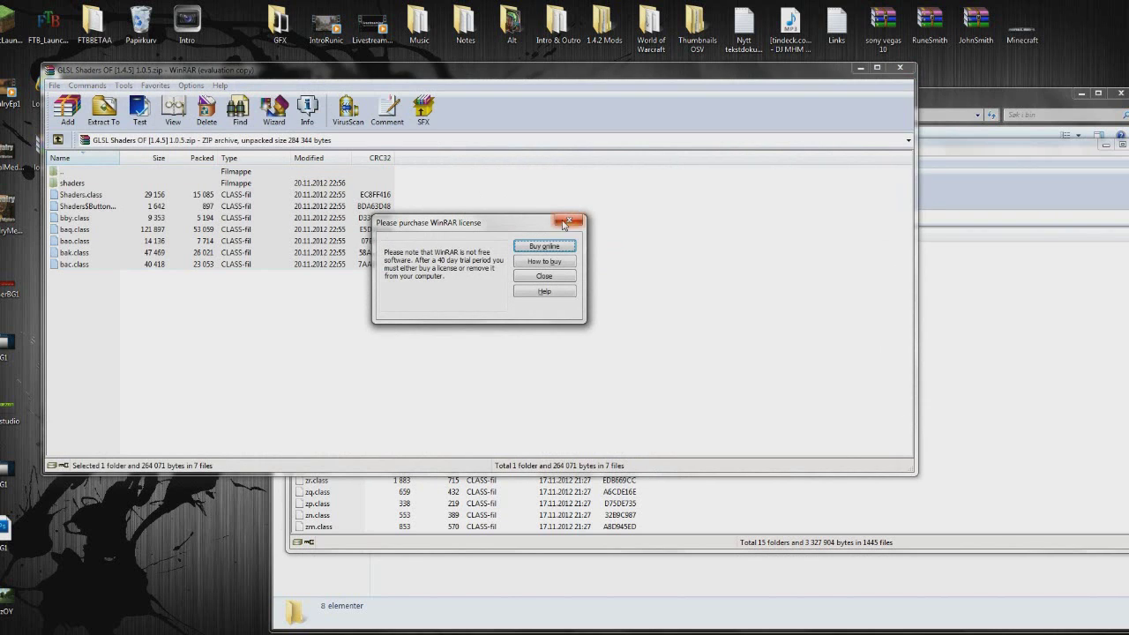
{"action": "left_click", "coordinate": [565, 223]}
{"action": "left_click", "coordinate": [962, 159]}
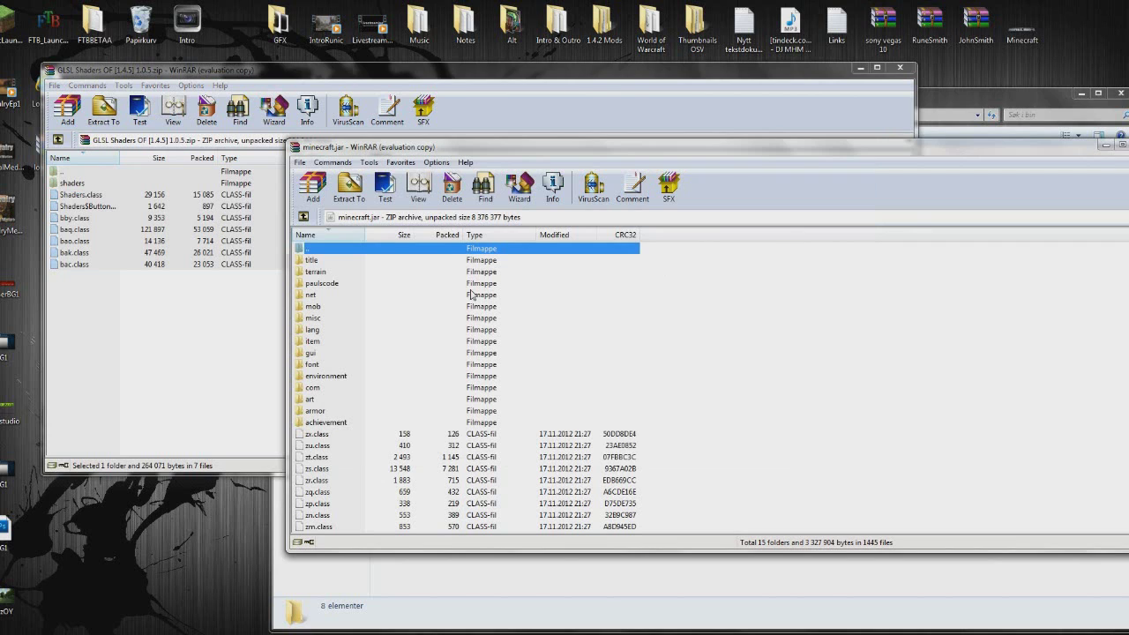
{"action": "key", "text": "alt+a"}
{"action": "left_click", "coordinate": [740, 451]}
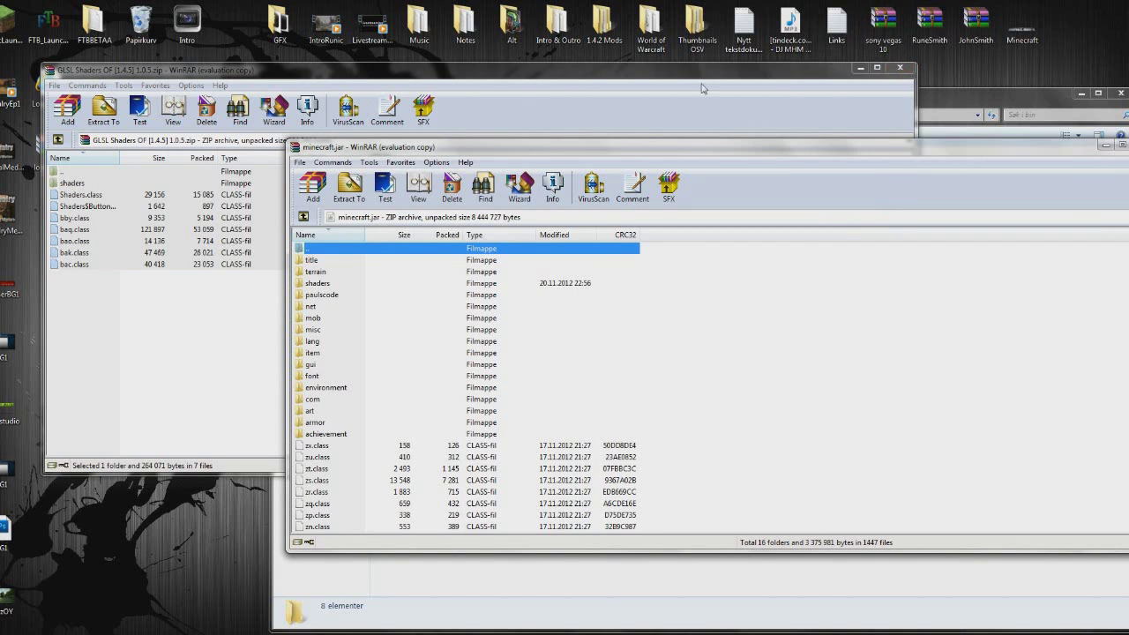
{"action": "left_click", "coordinate": [900, 68]}
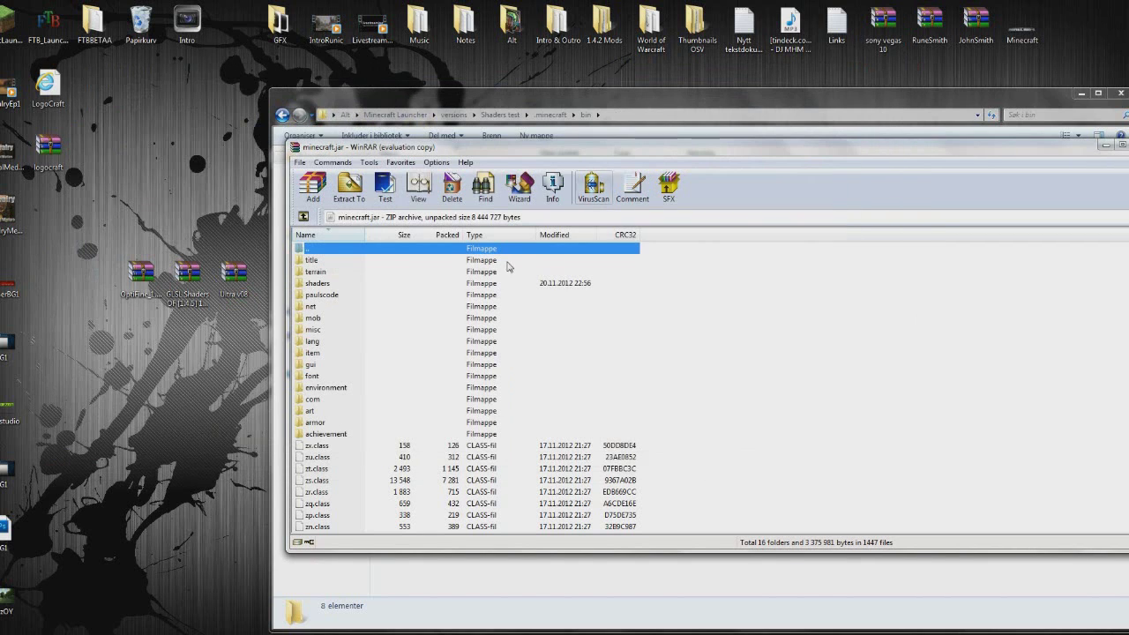
Open the shaders folder inside minecraft.jar, then open the Ultra v08 archive and place its window so both archives are accessible.
{"action": "left_click", "coordinate": [319, 284]}
{"action": "double_click", "coordinate": [320, 284]}
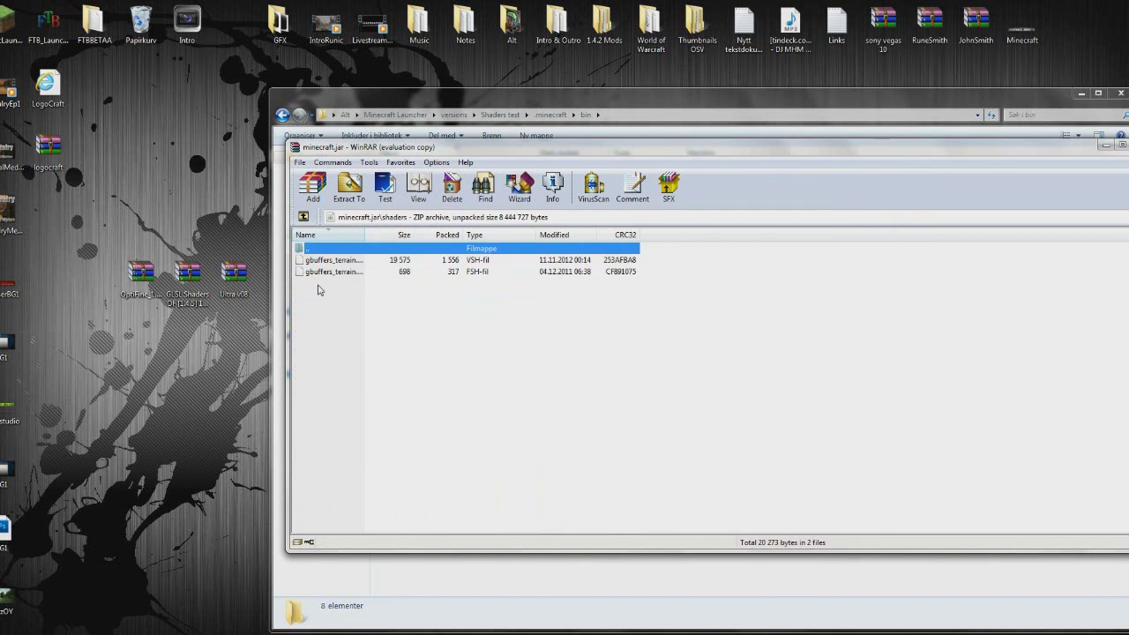
{"action": "double_click", "coordinate": [235, 291]}
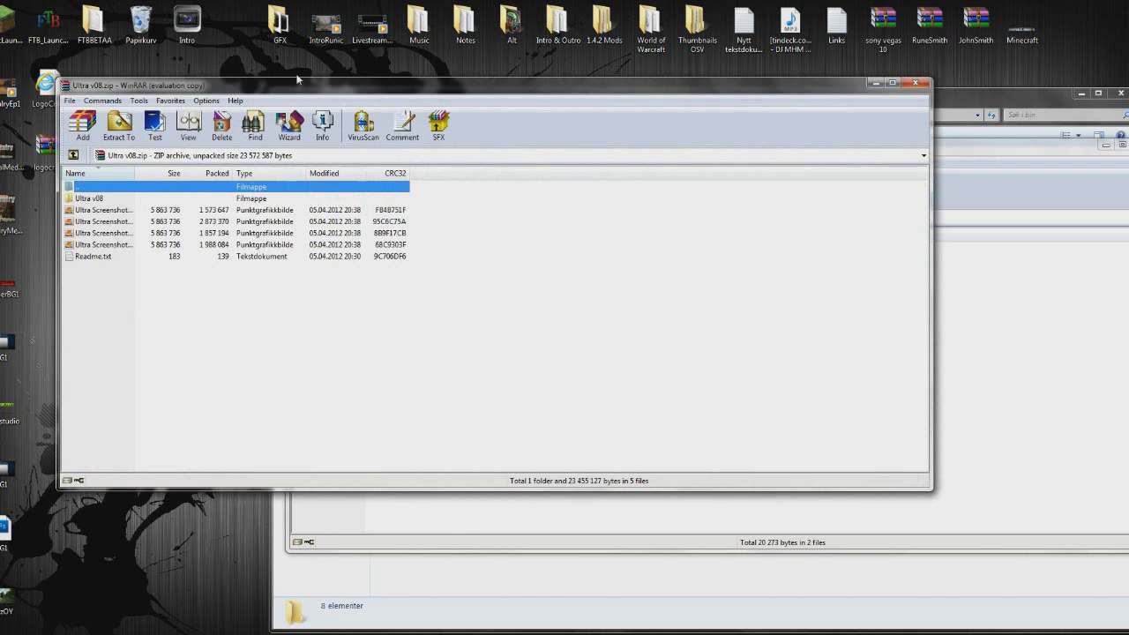
{"action": "key", "text": "Escape"}
{"action": "left_click_drag", "start_coordinate": [238, 95], "coordinate": [282, 231]}
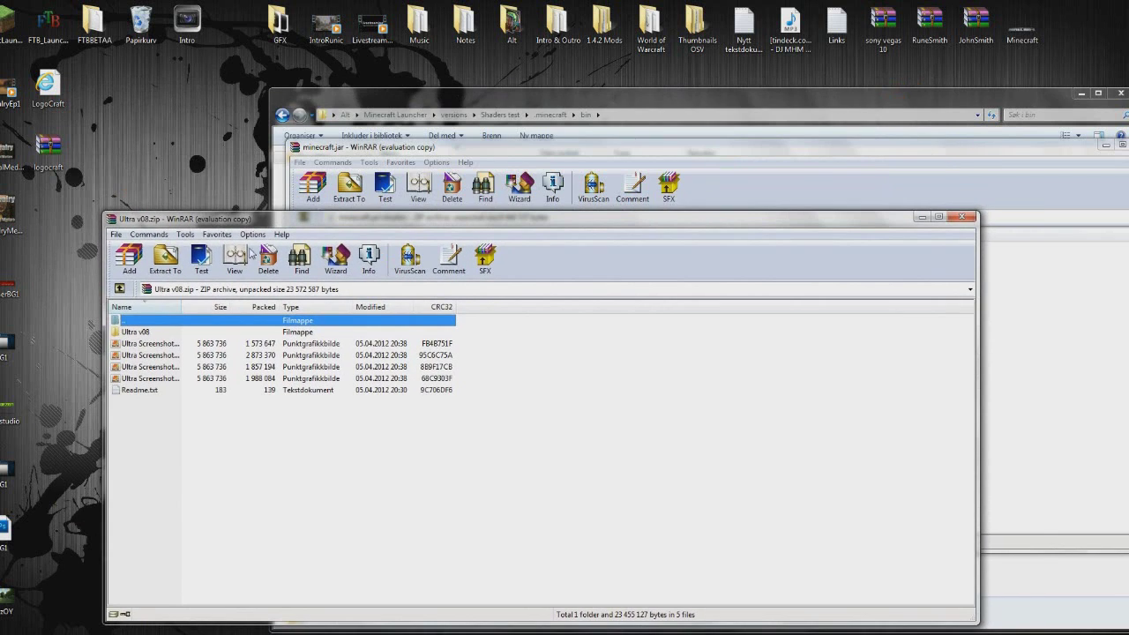
Add all files from the Ultra v08 folder of the archive to the shaders folder of minecraft.jar.
{"action": "double_click", "coordinate": [143, 334]}
{"action": "left_click", "coordinate": [177, 333]}
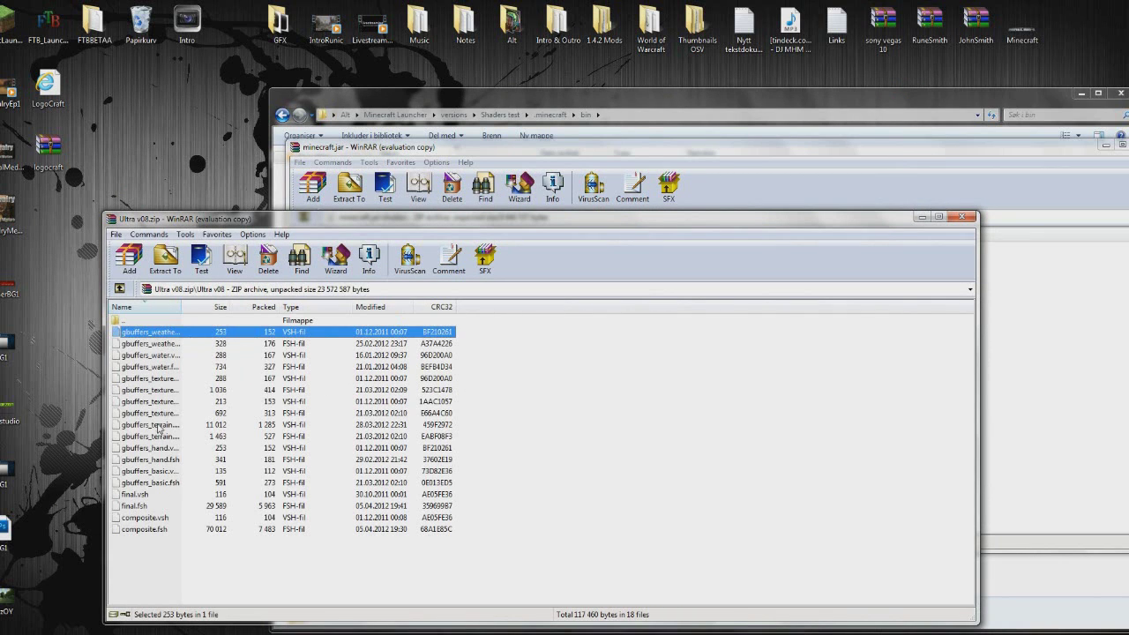
{"action": "left_click", "coordinate": [156, 533], "text": "shift"}
{"action": "left_click_drag", "start_coordinate": [157, 531], "coordinate": [366, 311]}
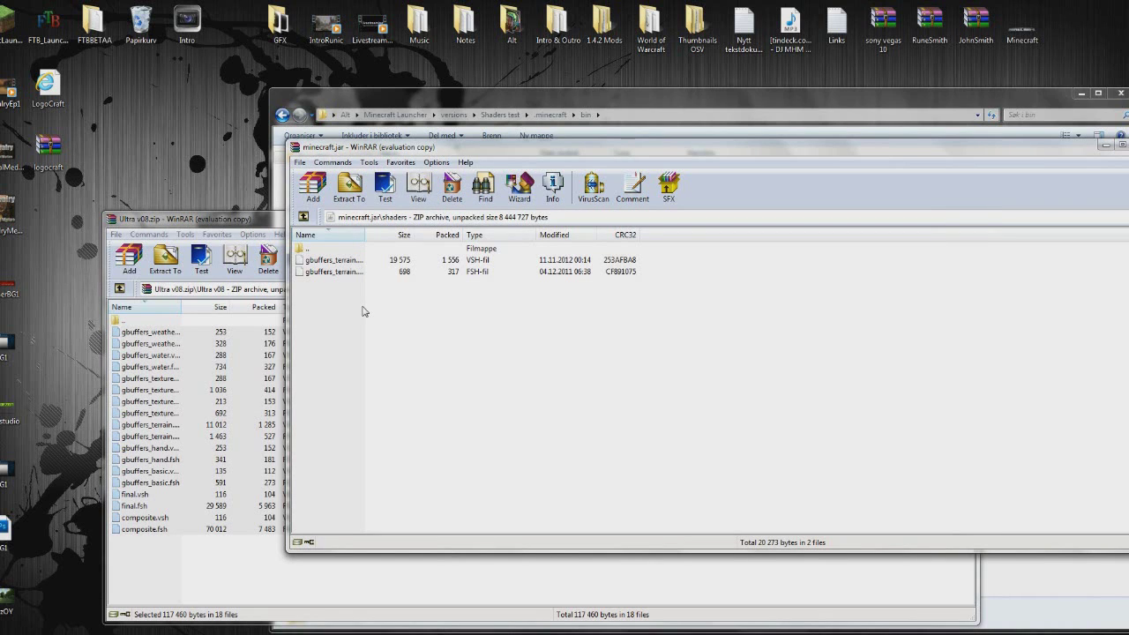
{"action": "left_click_drag", "start_coordinate": [365, 311], "coordinate": [365, 310]}
{"action": "left_click", "coordinate": [728, 455]}
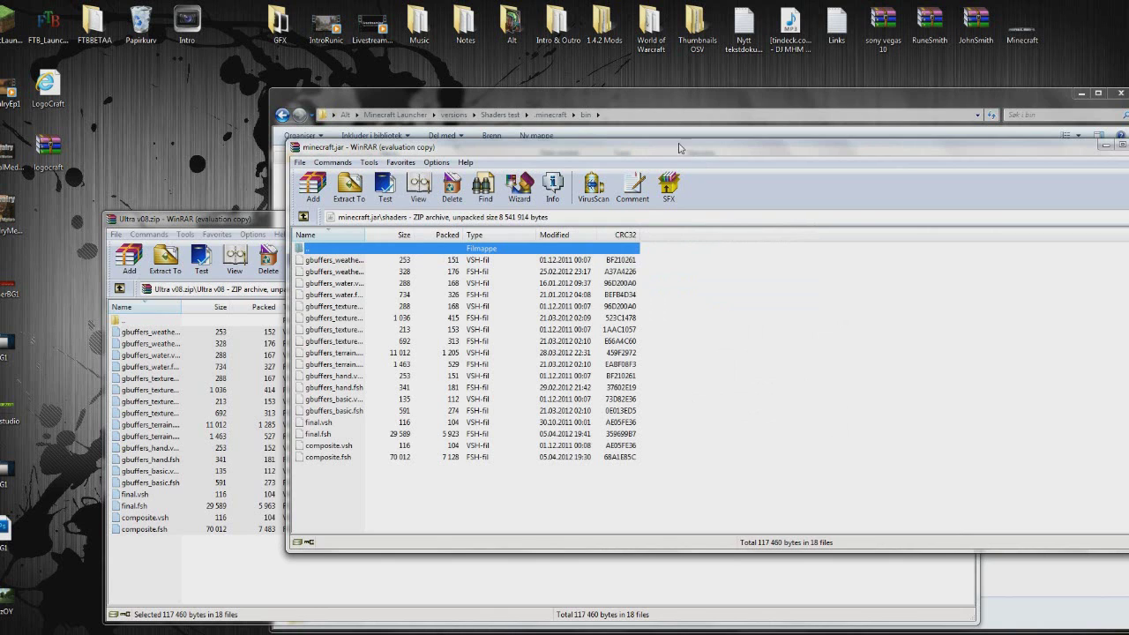
Close the minecraft.jar and Ultra v08 archive windows.
{"action": "left_click_drag", "start_coordinate": [682, 149], "coordinate": [434, 182]}
{"action": "left_click", "coordinate": [895, 176]}
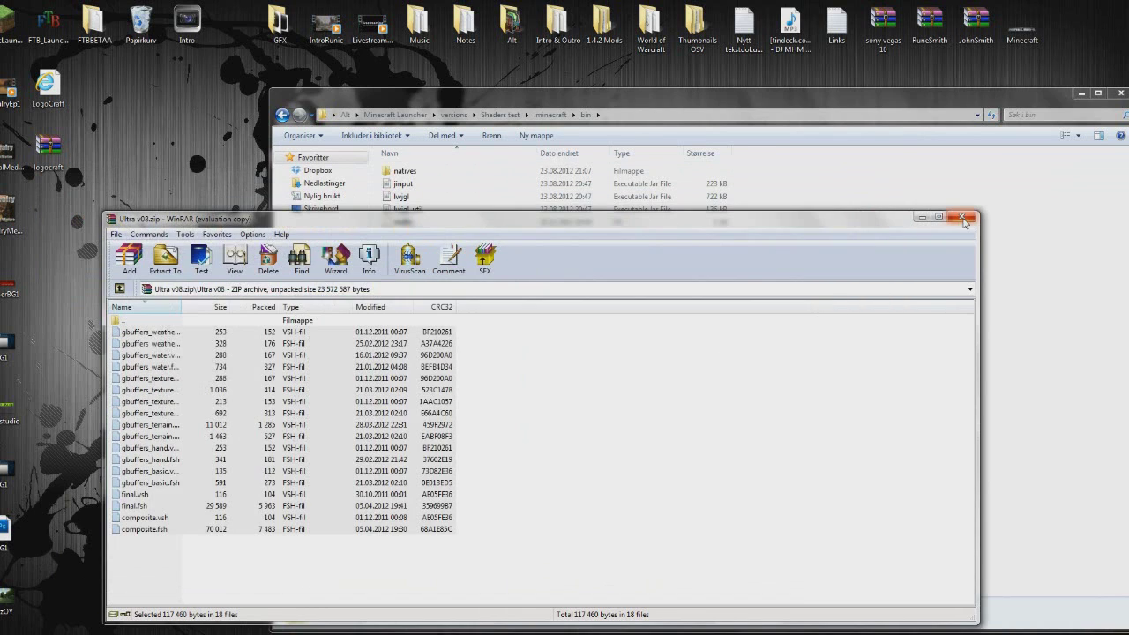
{"action": "left_click", "coordinate": [961, 217]}
Start Minecraft-Multi-Version-Launcher, enter the game with the Shaders test version and maximize the game window.
{"action": "key", "text": "super"}
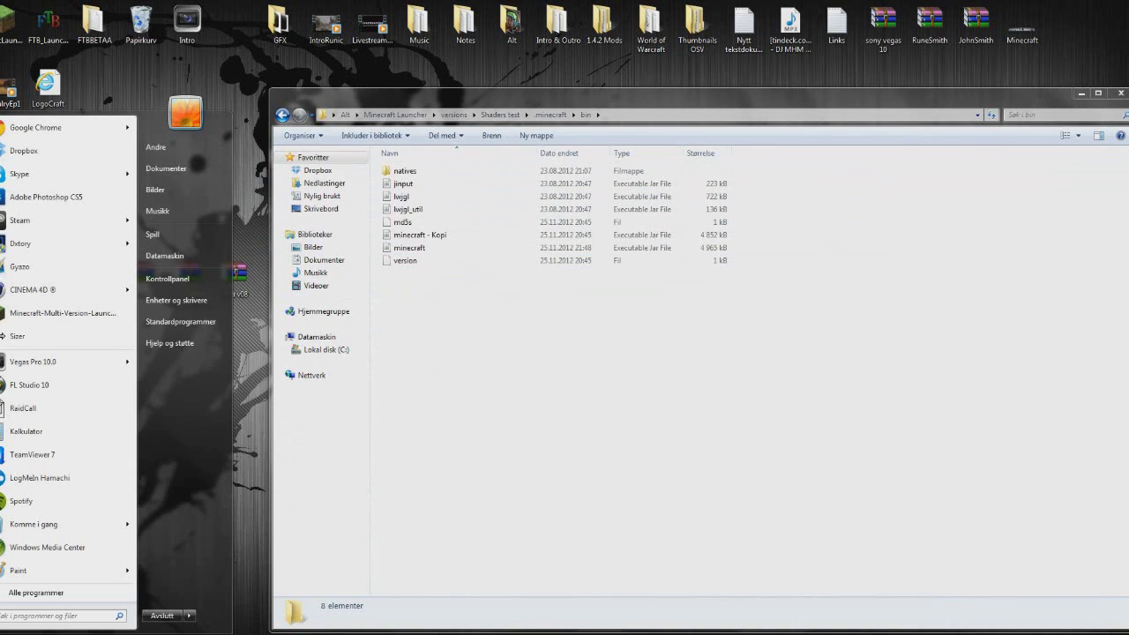
{"action": "left_click", "coordinate": [62, 313]}
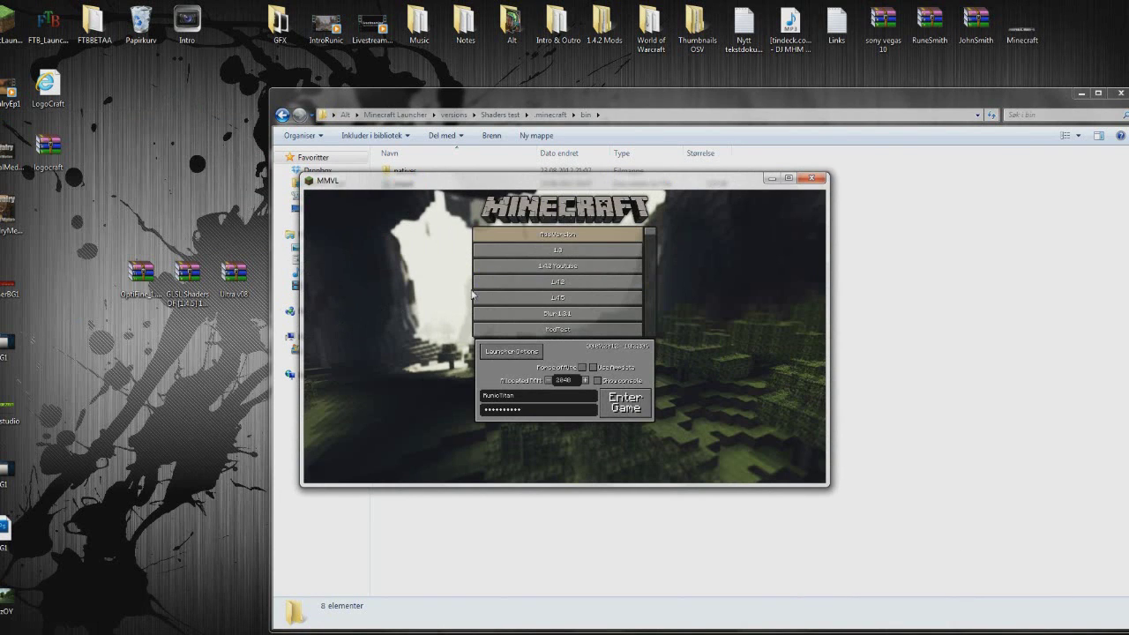
{"action": "left_click_drag", "start_coordinate": [649, 233], "coordinate": [657, 256]}
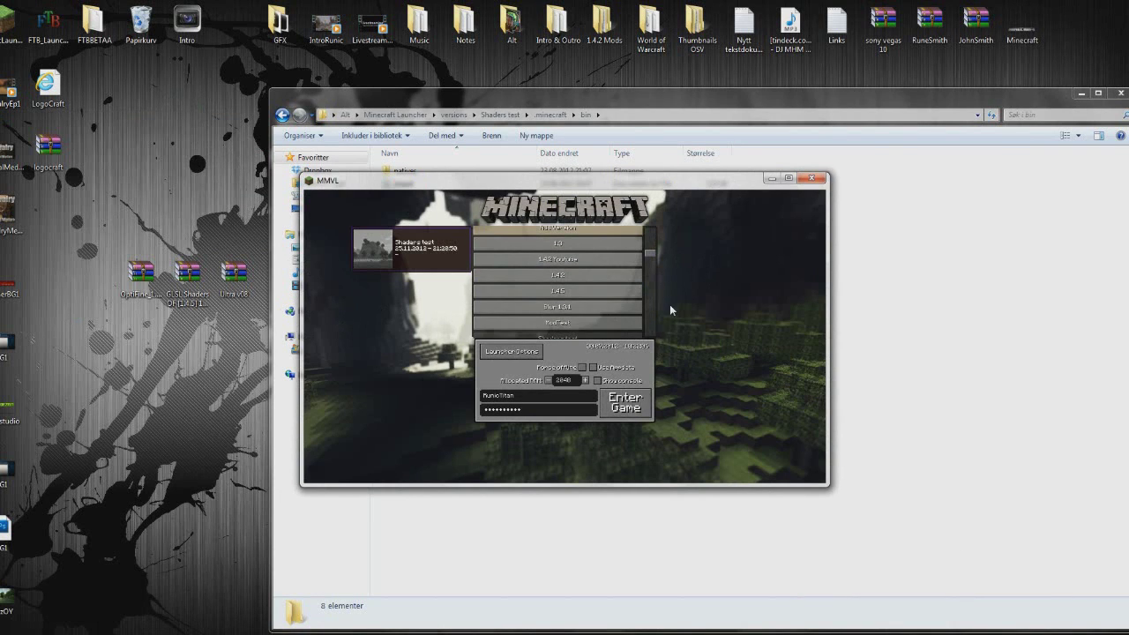
{"action": "scroll", "coordinate": [659, 323], "scroll_direction": "down", "scroll_amount": 2}
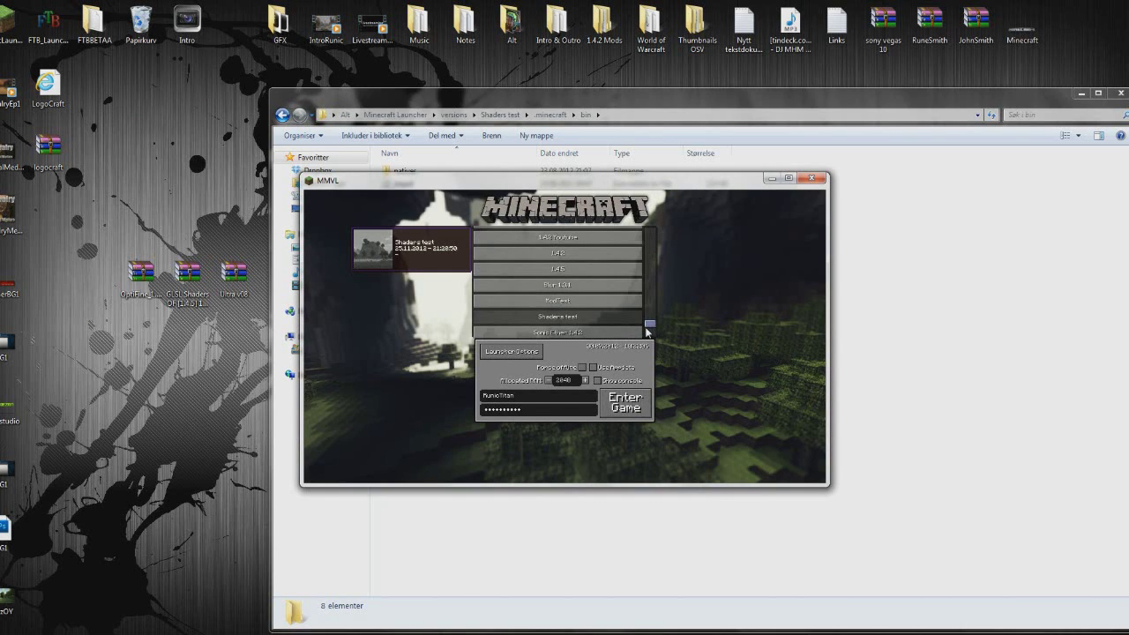
{"action": "left_click", "coordinate": [559, 324]}
{"action": "left_click", "coordinate": [628, 408]}
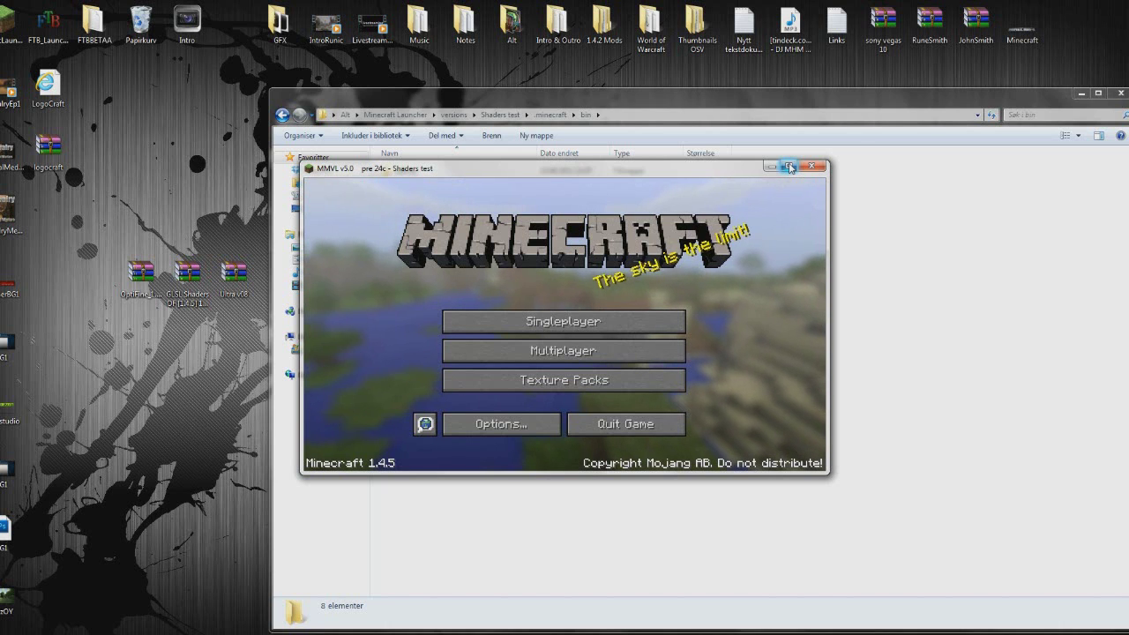
{"action": "left_click", "coordinate": [791, 166]}
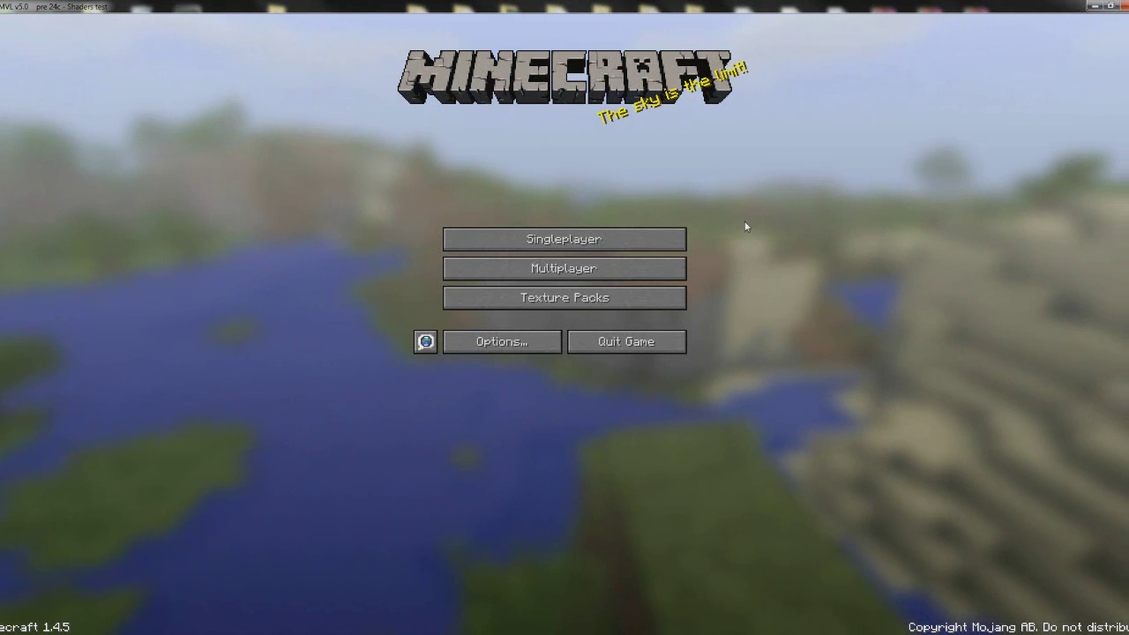
Load the existing singleplayer world New World.
{"action": "left_click", "coordinate": [655, 241]}
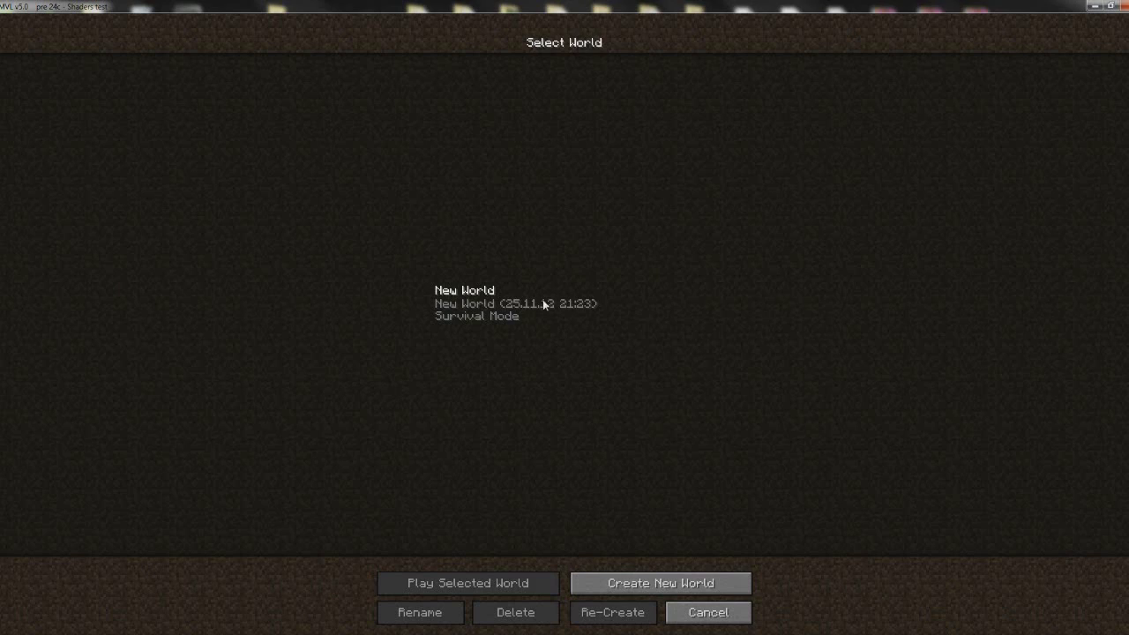
{"action": "left_click", "coordinate": [545, 304]}
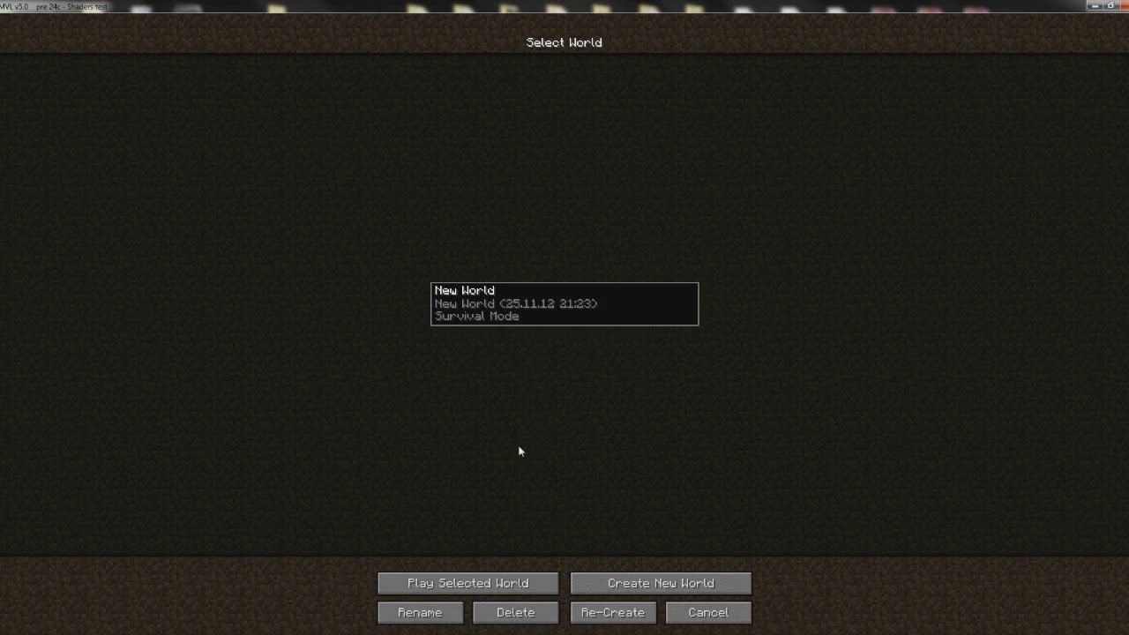
{"action": "left_click", "coordinate": [486, 581]}
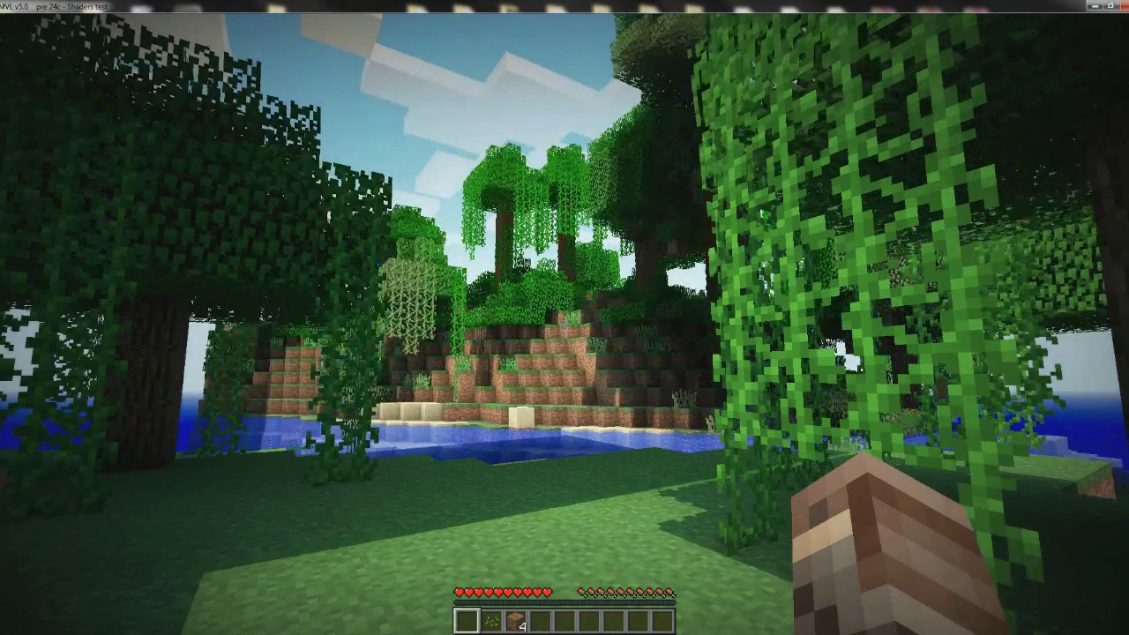
Walk around the grass and riverbank to examine the shader's shadows, water, foliage and motion blur.
{"action": "mouse_move", "coordinate": [565, 318]}
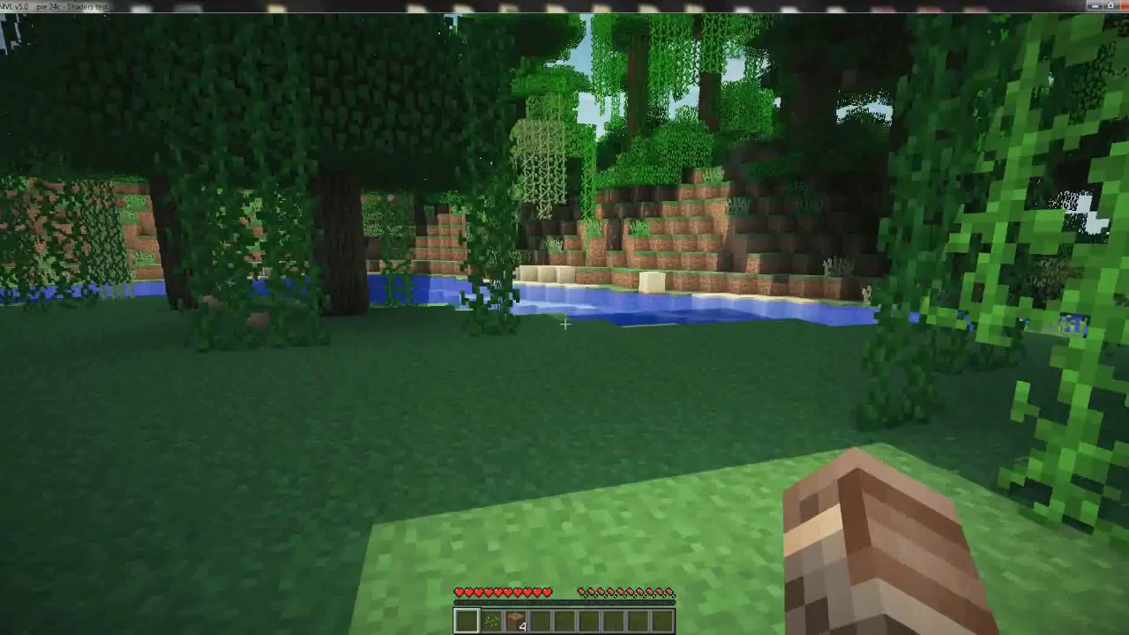
{"action": "key", "text": "w"}
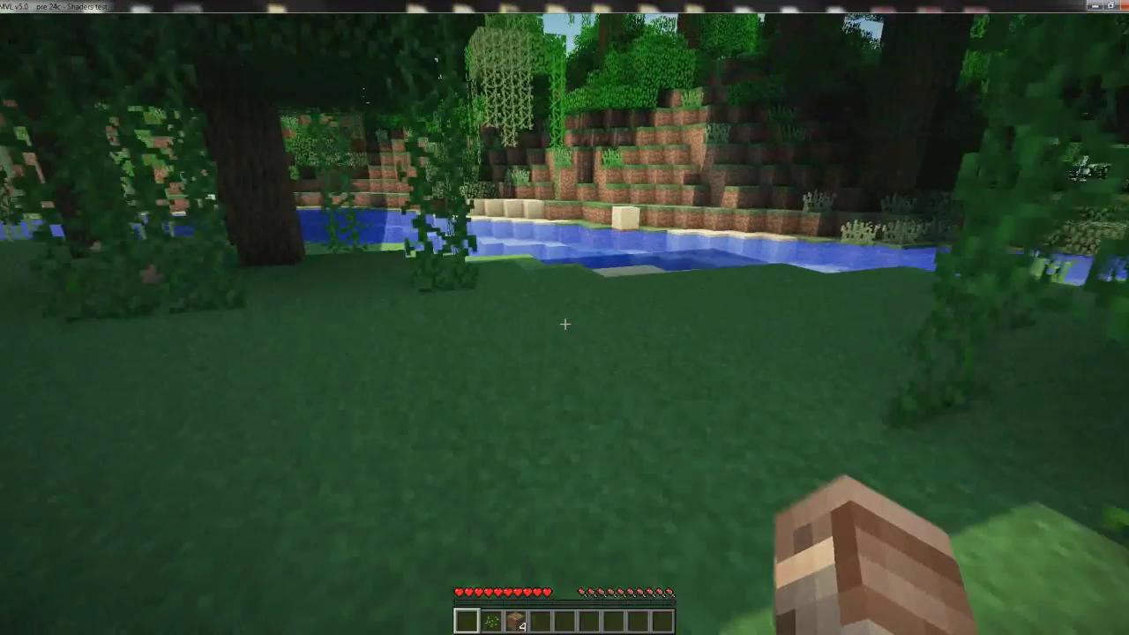
{"action": "key", "text": "w"}
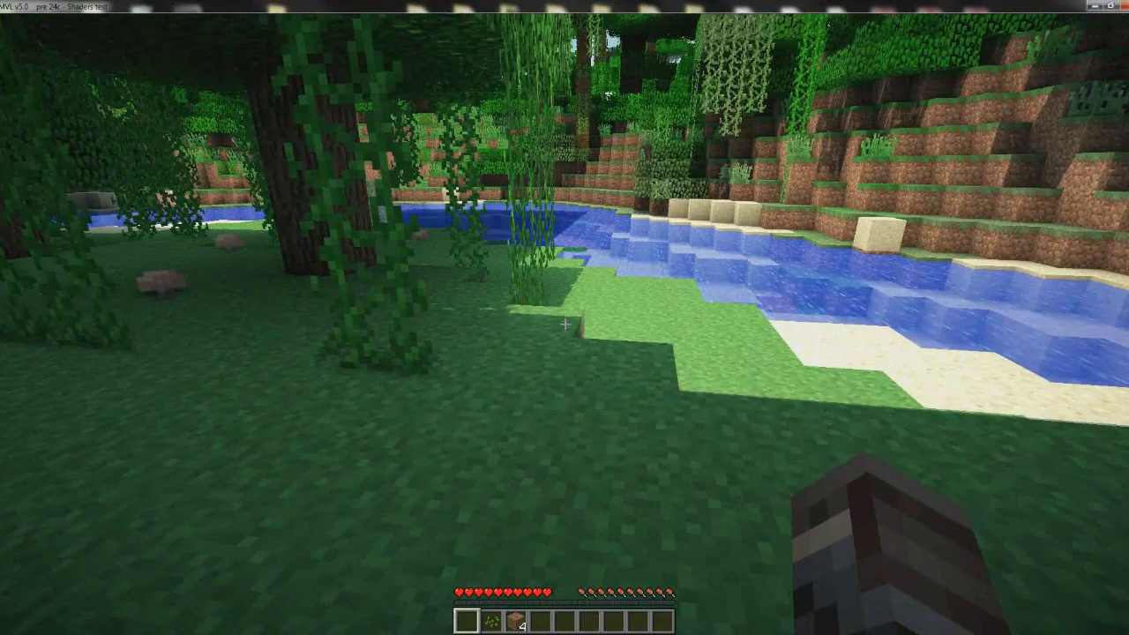
{"action": "key", "text": "w"}
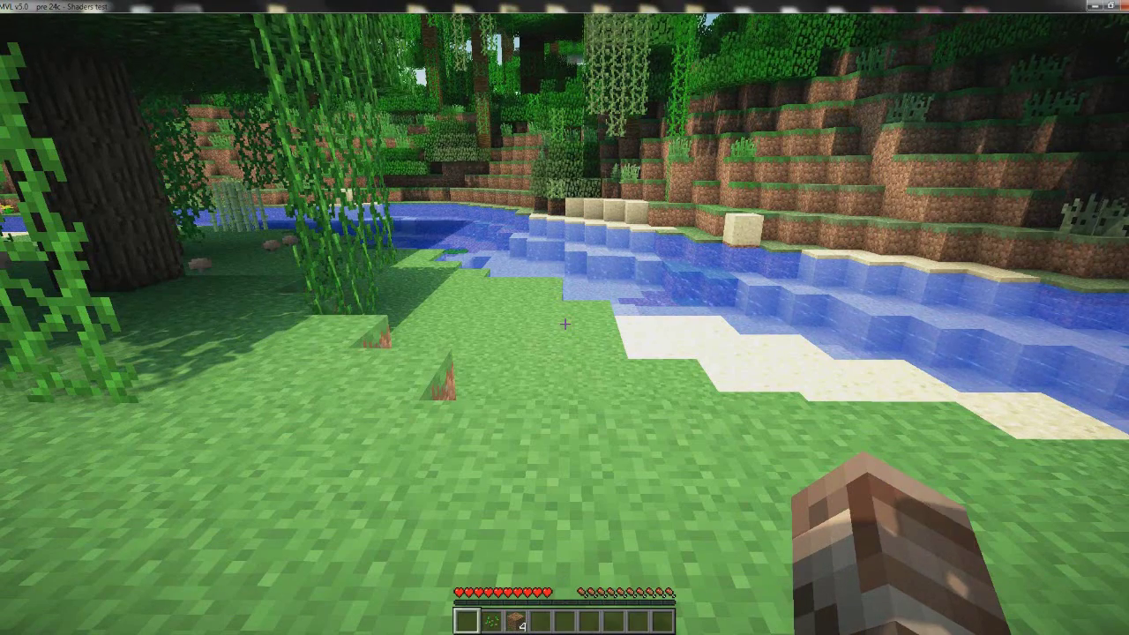
{"action": "key", "text": "w"}
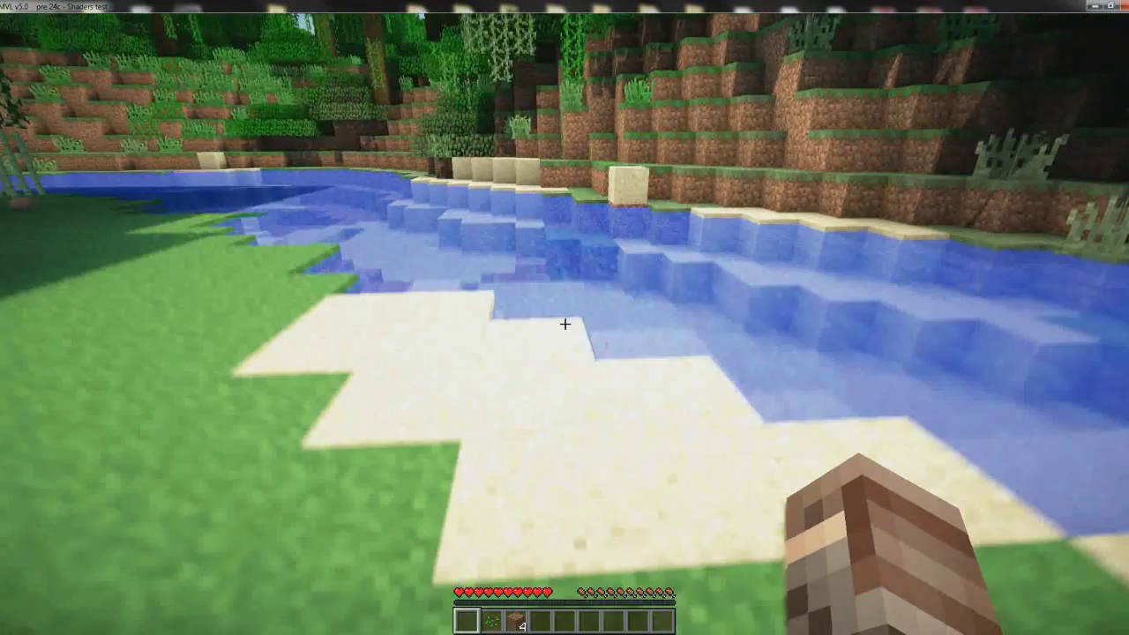
{"action": "key", "text": "w"}
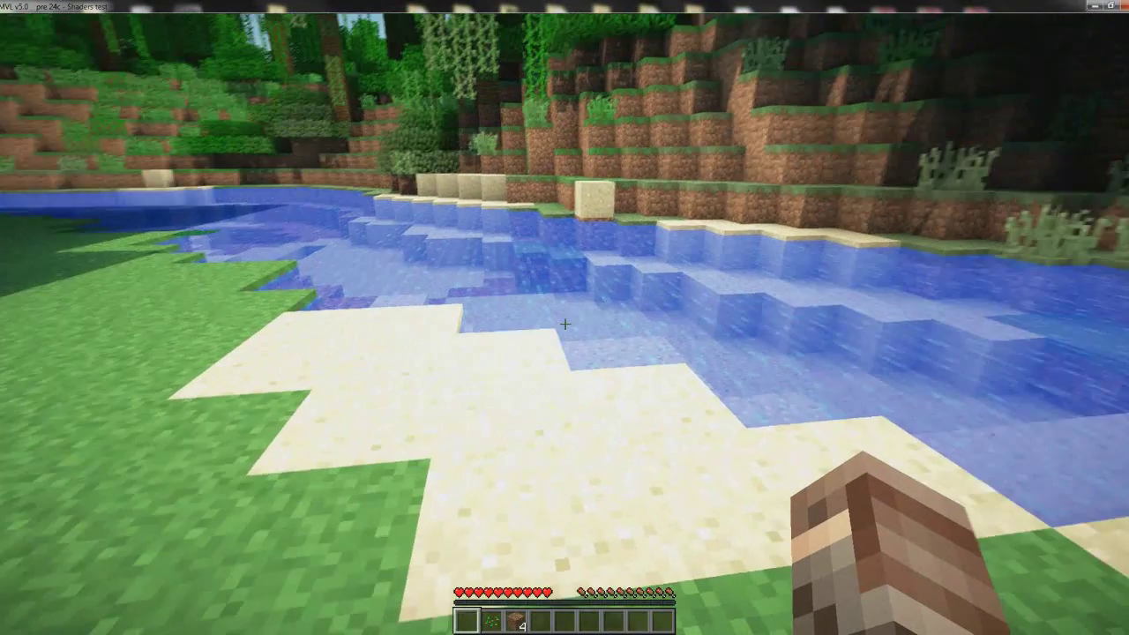
{"action": "key", "text": "w"}
{"action": "key", "text": "s"}
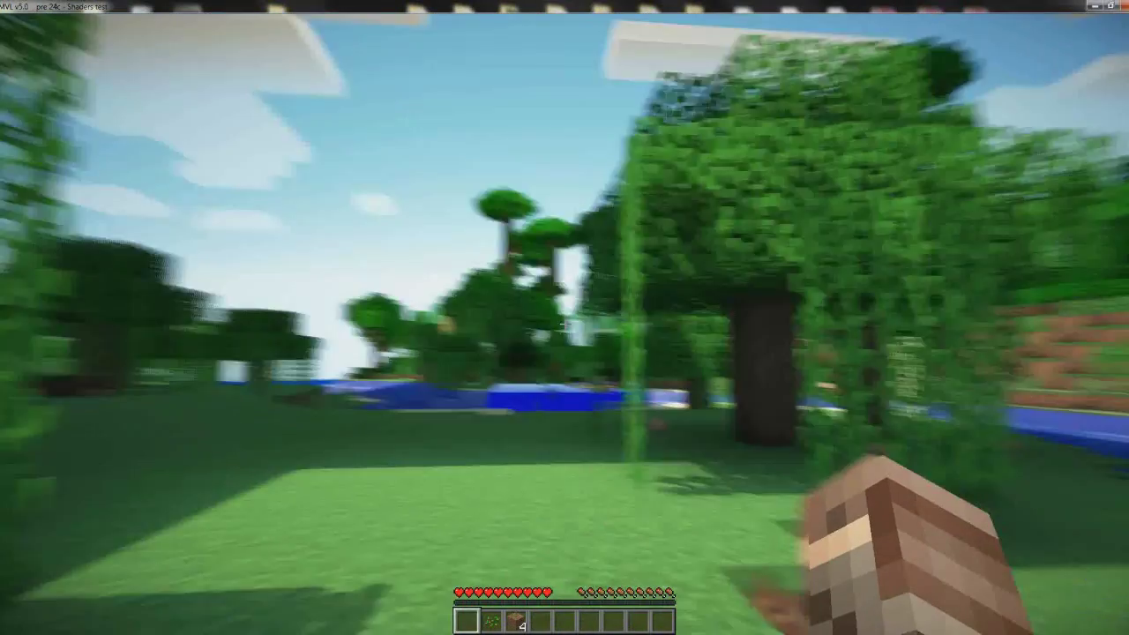
{"action": "key", "text": "w"}
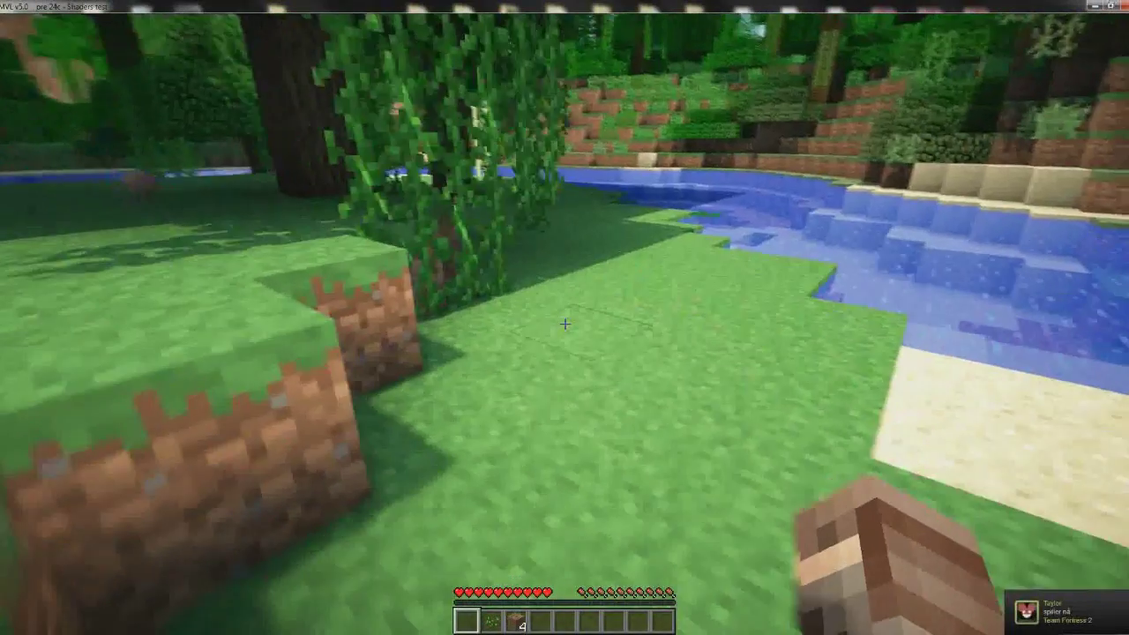
Review the Quality page of the video settings, including Connected Textures, and return to the game world.
{"action": "key", "text": "Escape"}
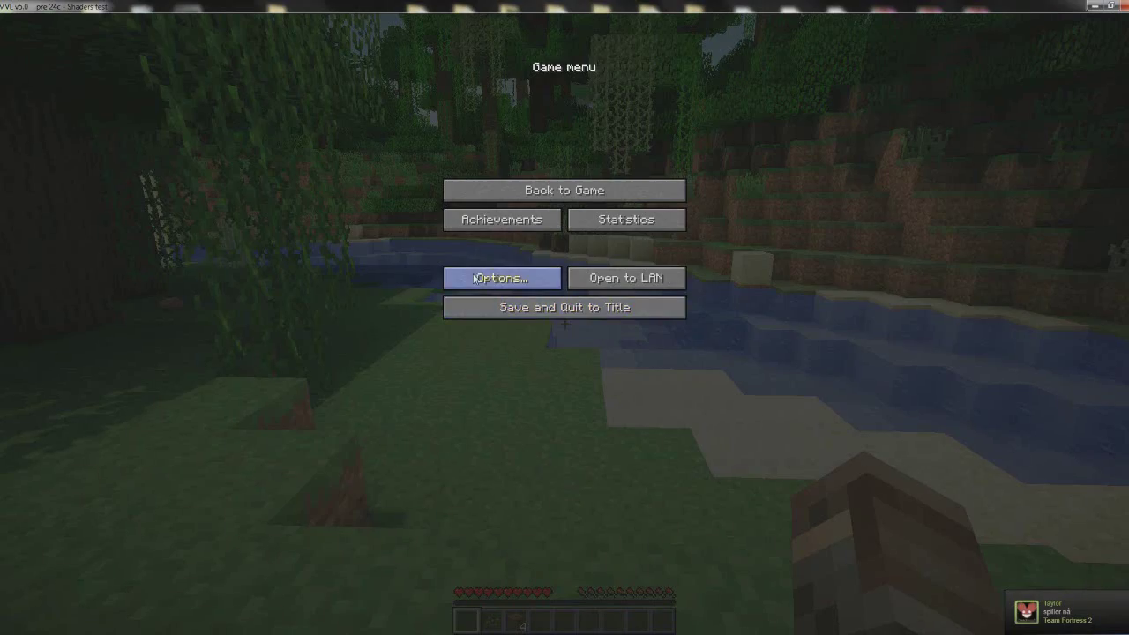
{"action": "left_click", "coordinate": [500, 279]}
{"action": "left_click", "coordinate": [460, 239]}
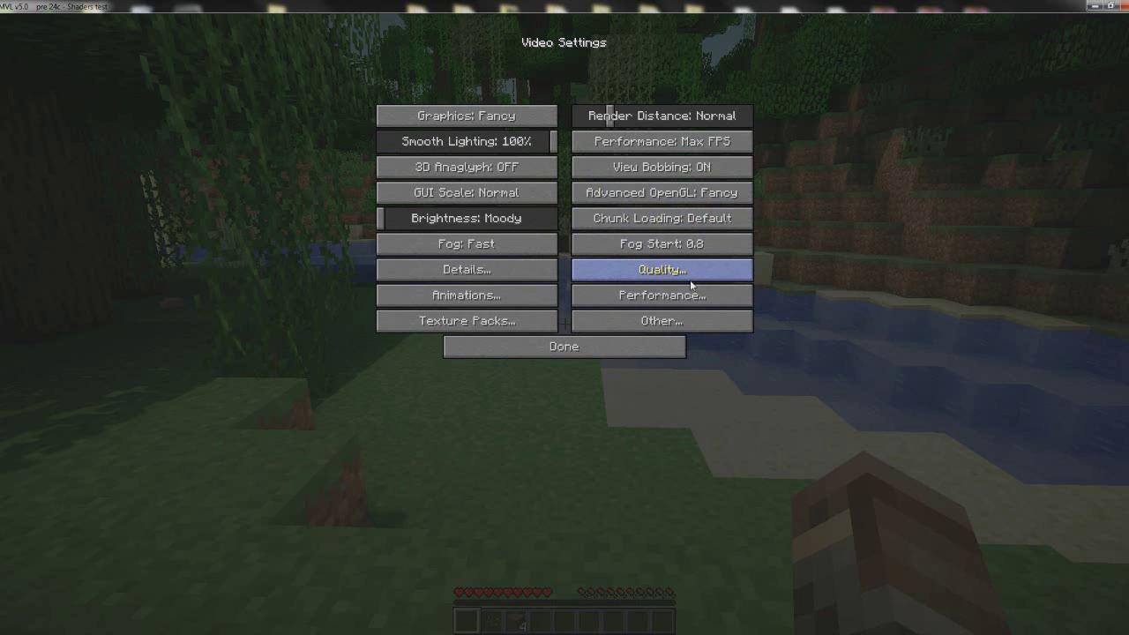
{"action": "left_click", "coordinate": [660, 275]}
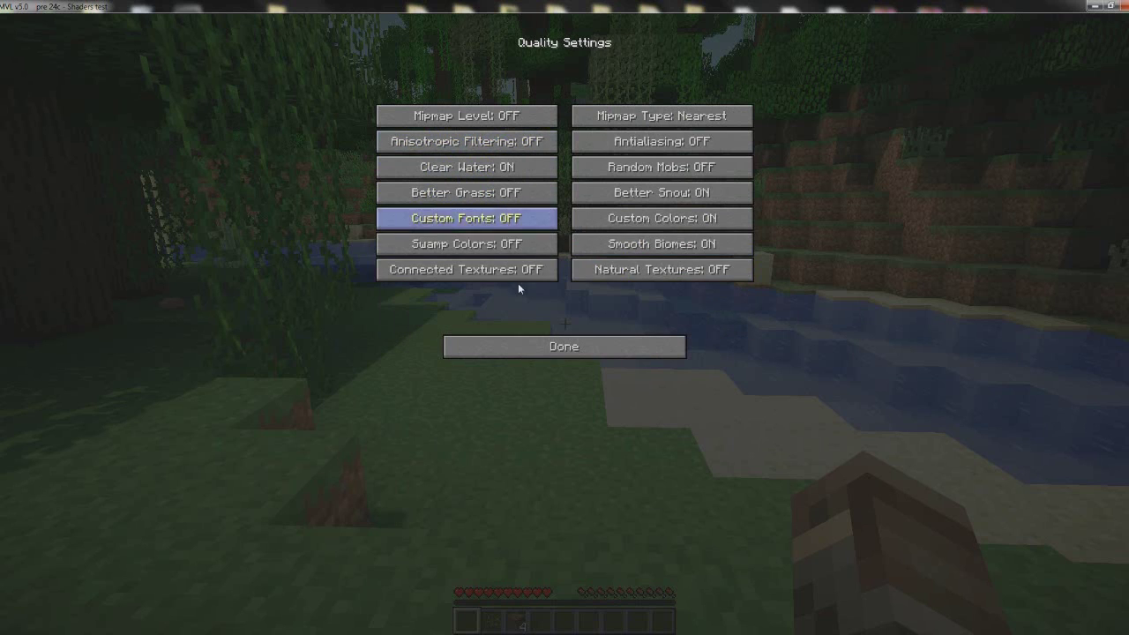
{"action": "mouse_move", "coordinate": [622, 227]}
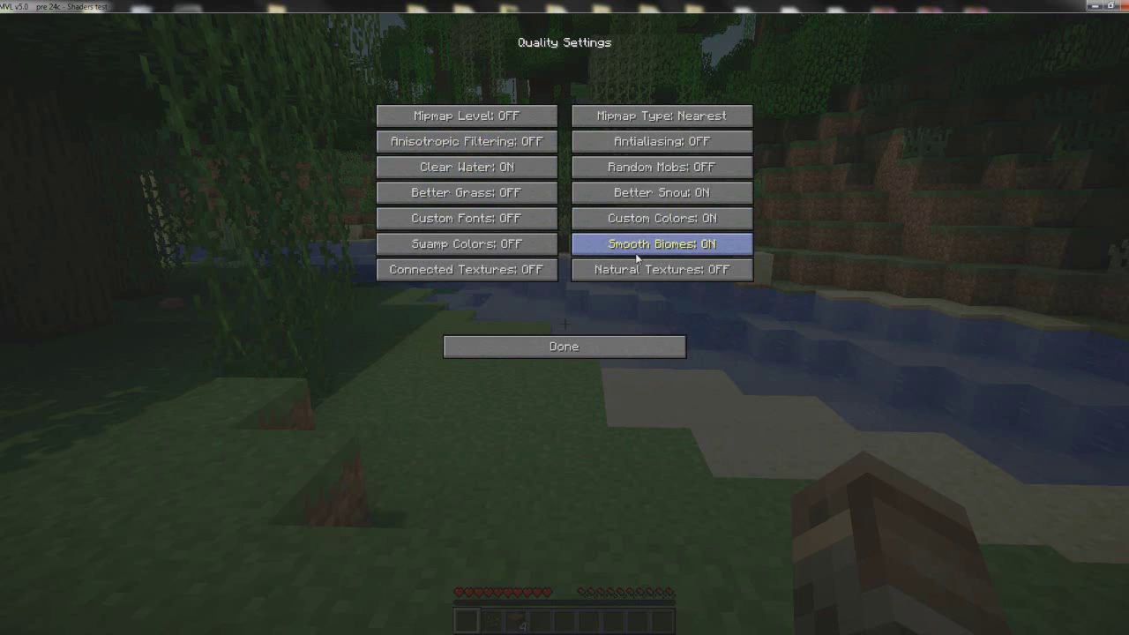
{"action": "mouse_move", "coordinate": [637, 256]}
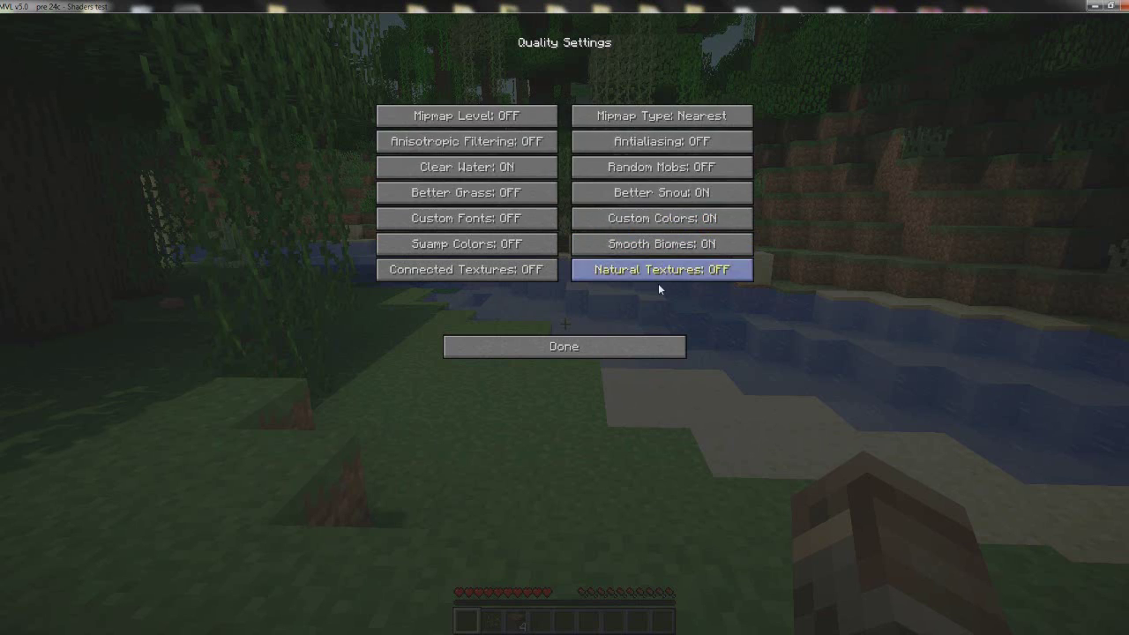
{"action": "mouse_move", "coordinate": [643, 281]}
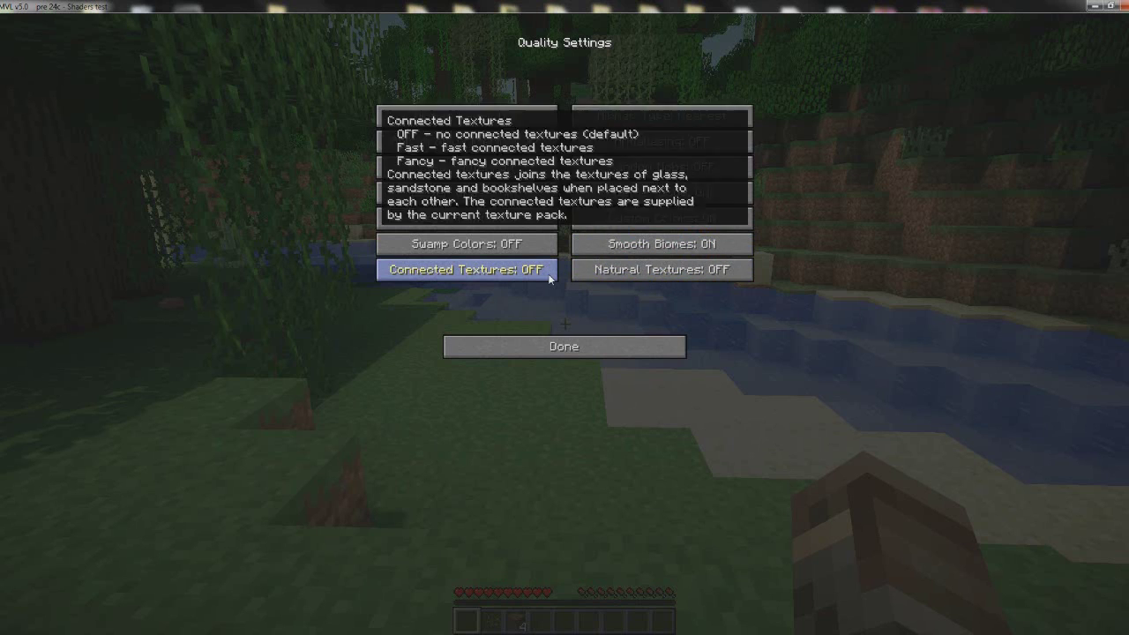
{"action": "mouse_move", "coordinate": [513, 153]}
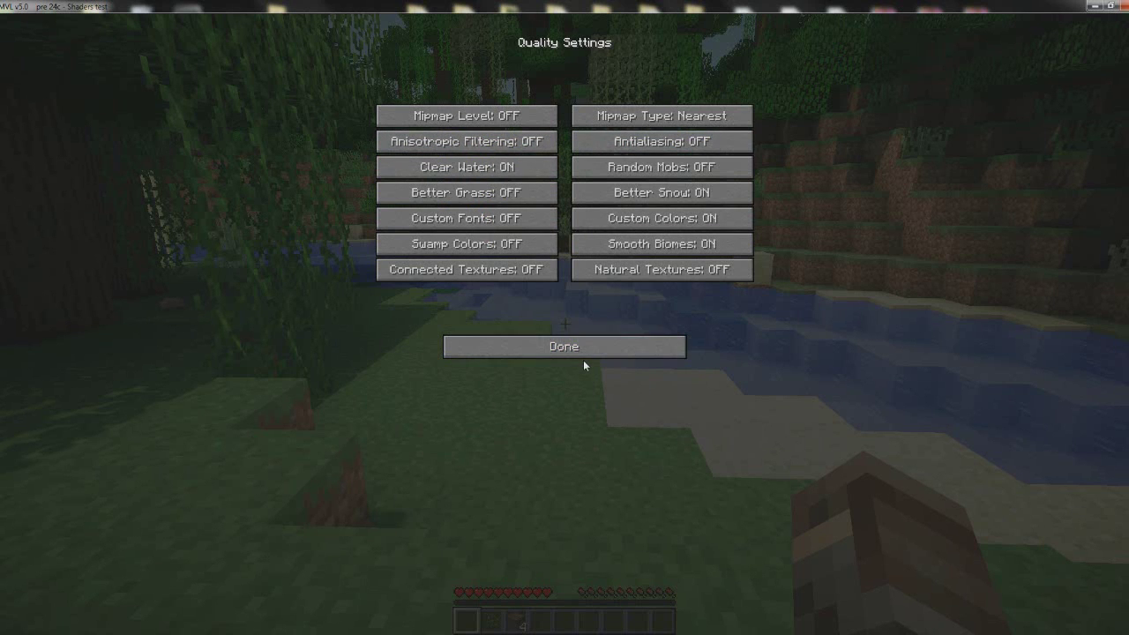
{"action": "left_click", "coordinate": [561, 350]}
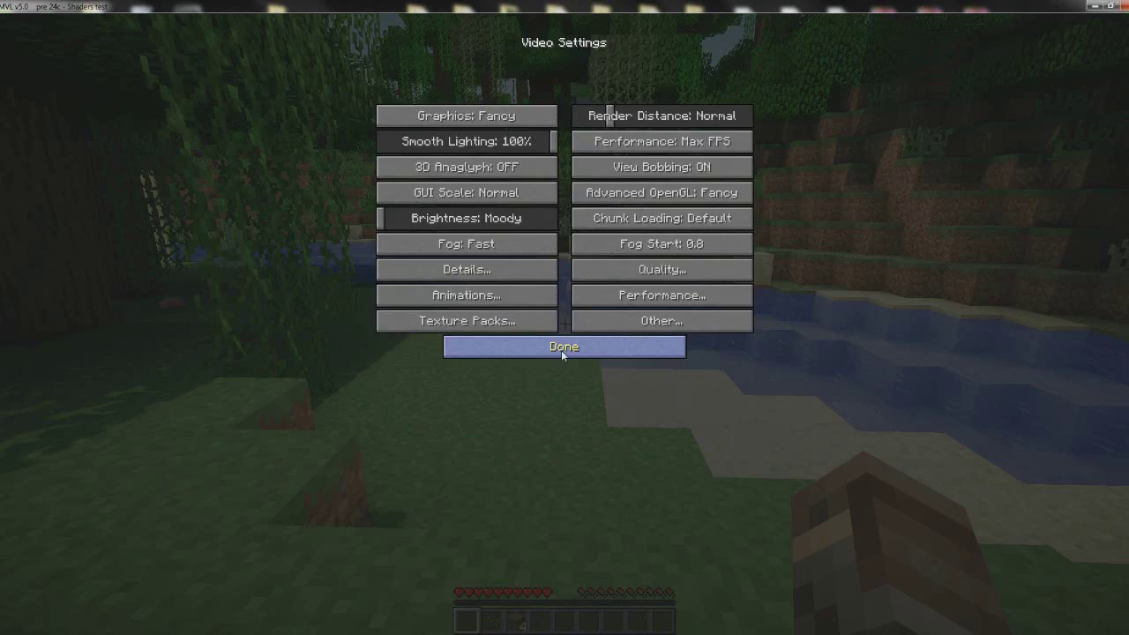
{"action": "left_click", "coordinate": [561, 350]}
{"action": "left_click", "coordinate": [542, 334]}
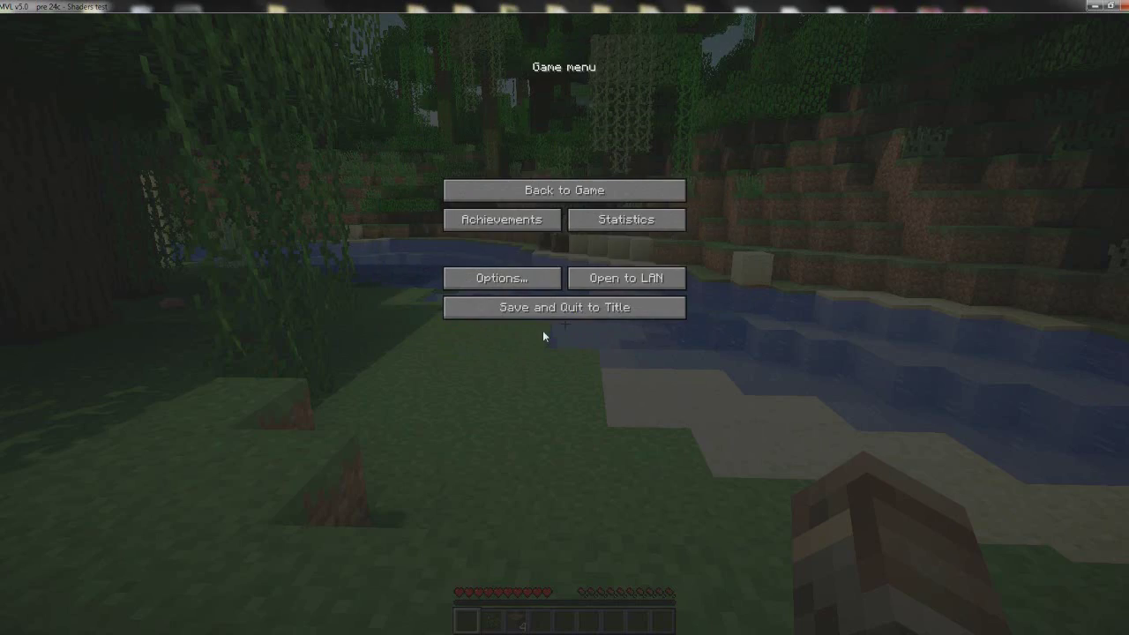
{"action": "key", "text": "Escape"}
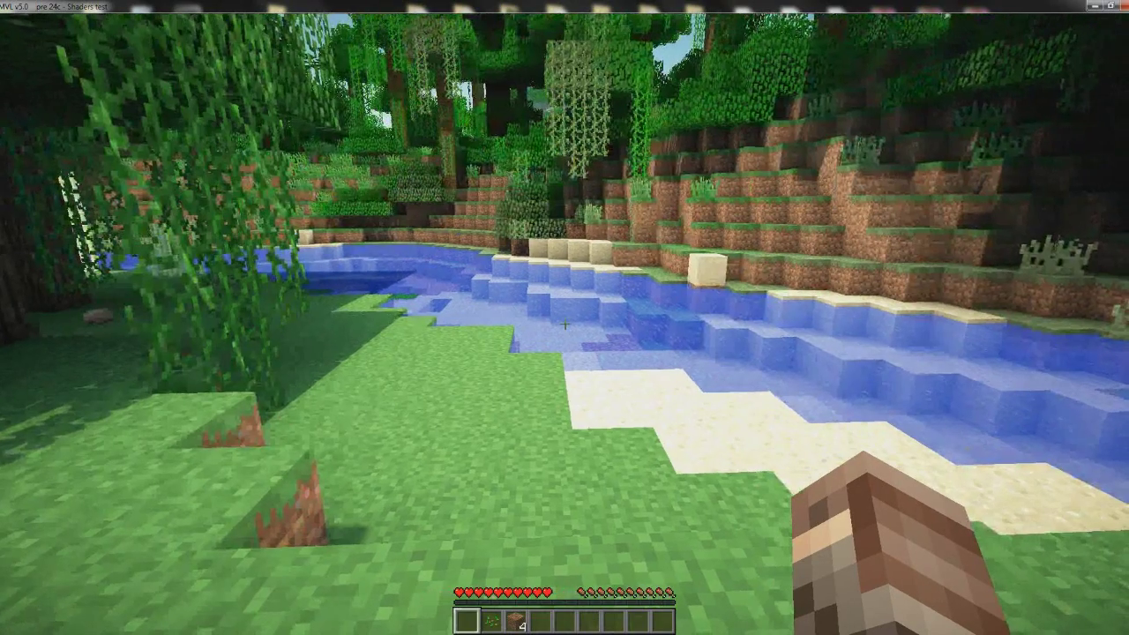
{"action": "key", "text": "s"}
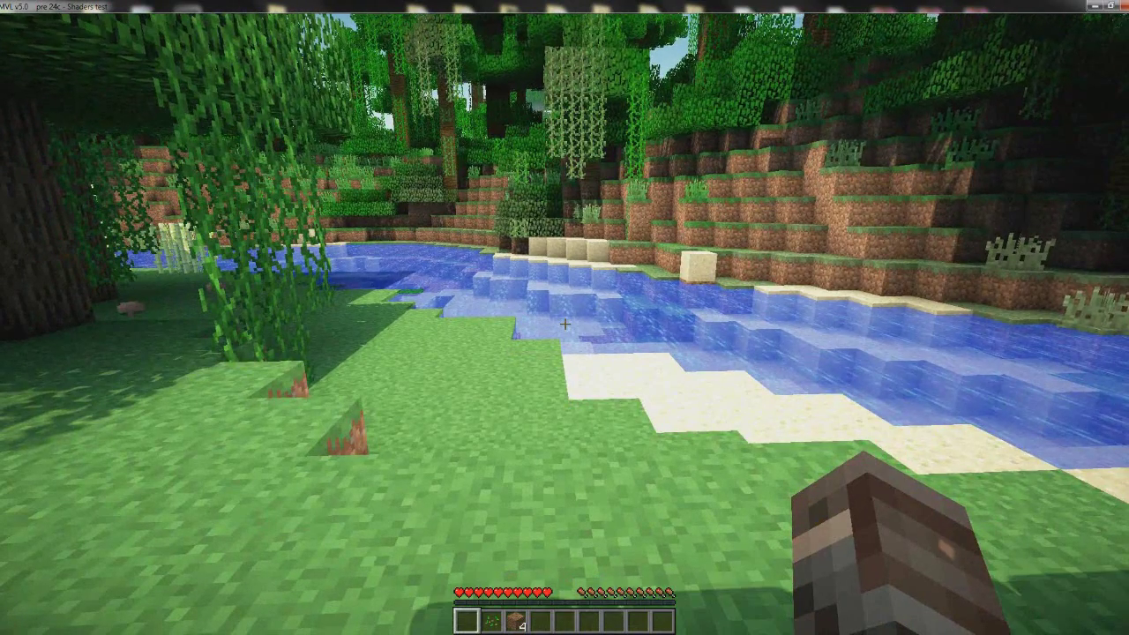
{"action": "mouse_move", "coordinate": [565, 324]}
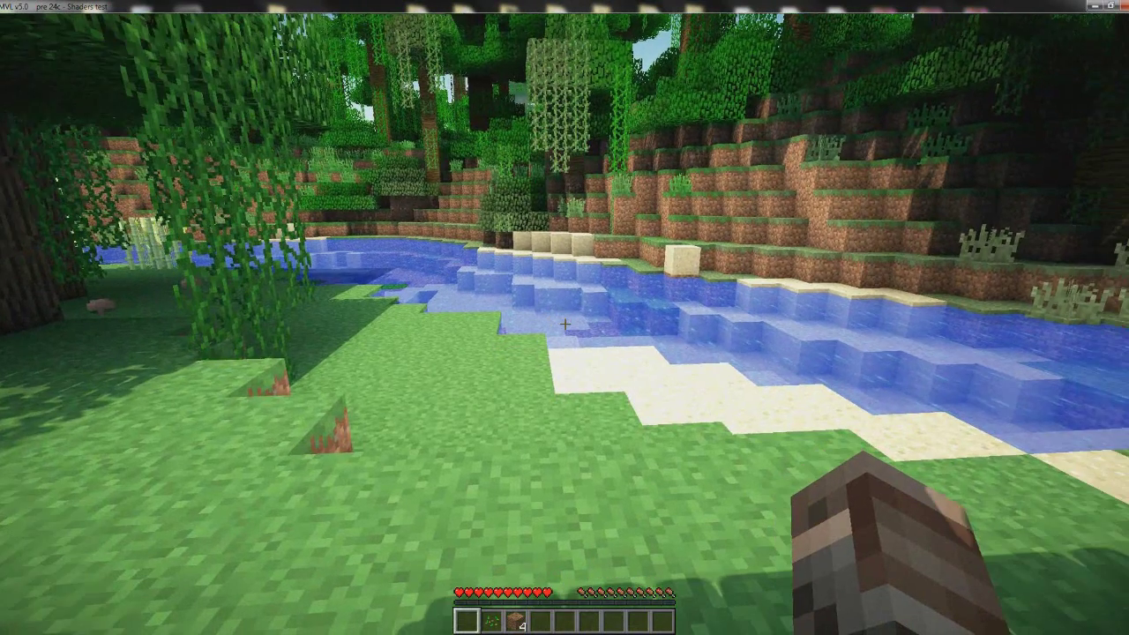